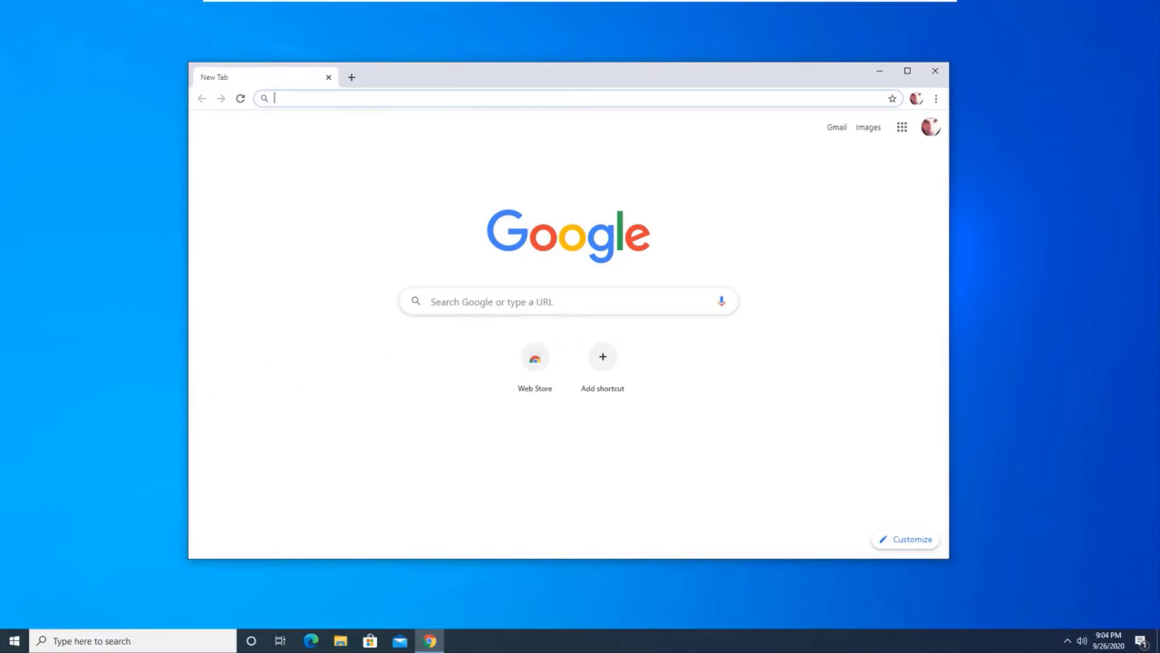
Search the web for ggobi and download the 64-bit GGobi for Windows installer from the GGobi download page
click(456, 300)
text(ggobi)
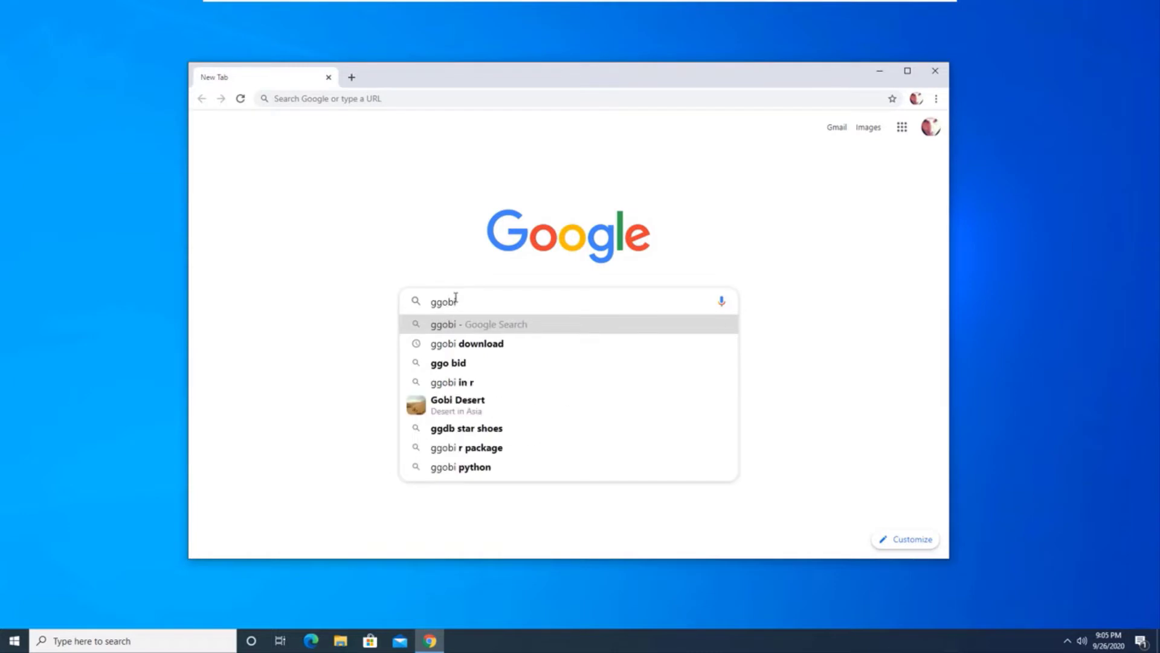
key(Return)
click(337, 300)
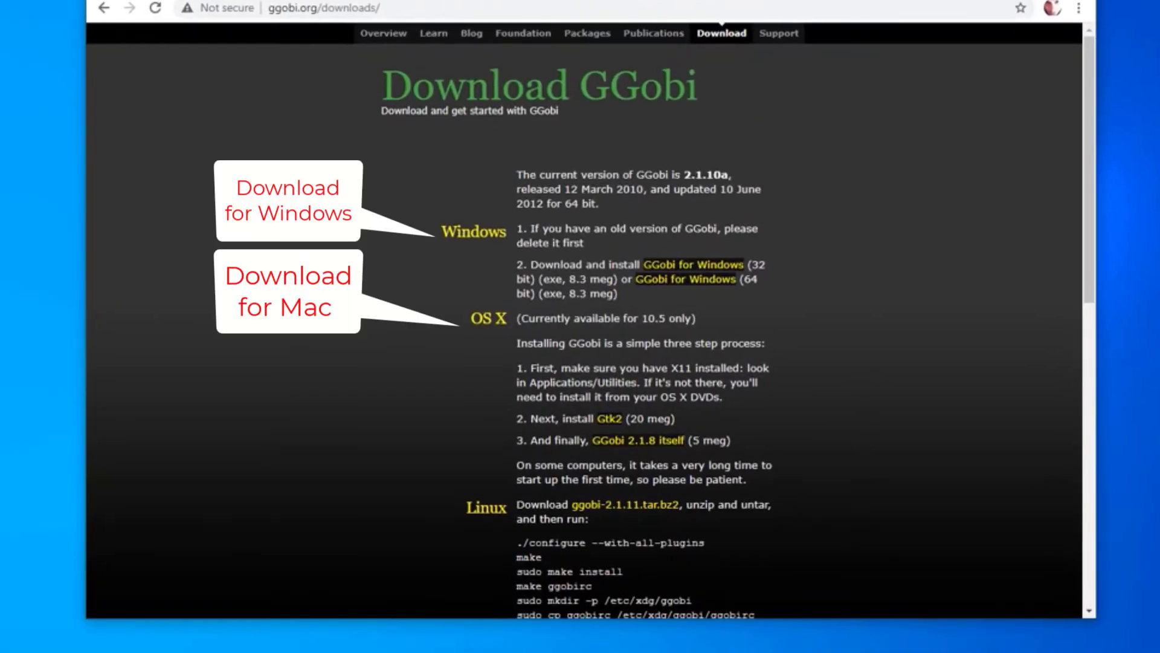
click(718, 284)
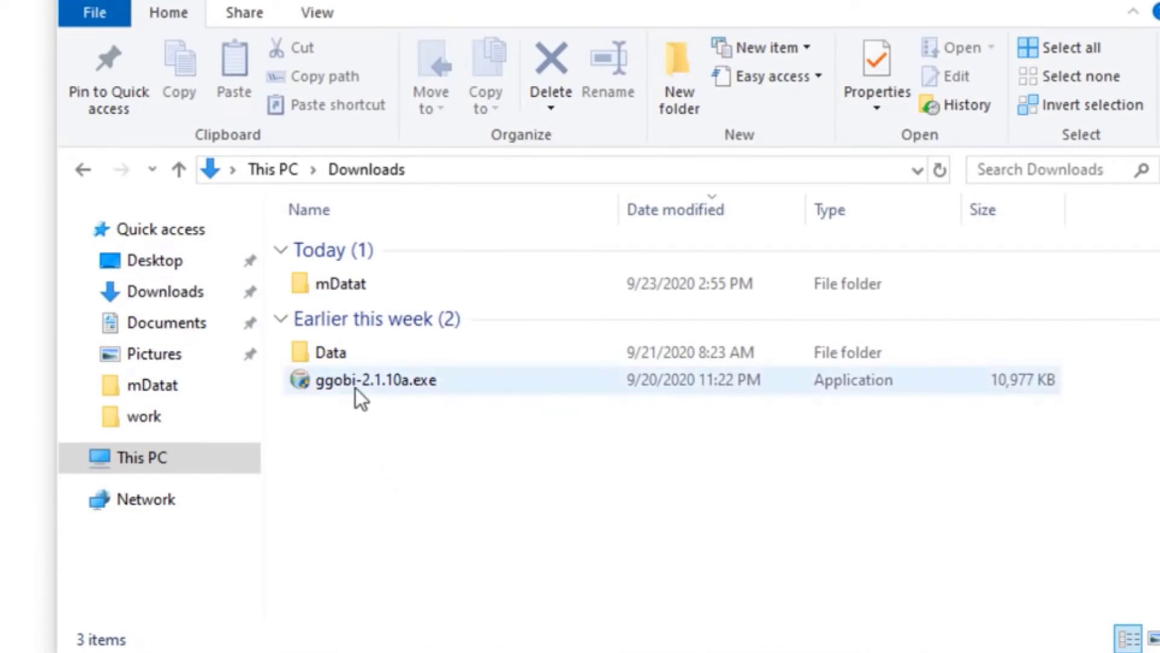
Run ggobi-2.1.10a.exe from the Downloads folder and install GGobi in C:\Program Files\ggobi
double_click(356, 383)
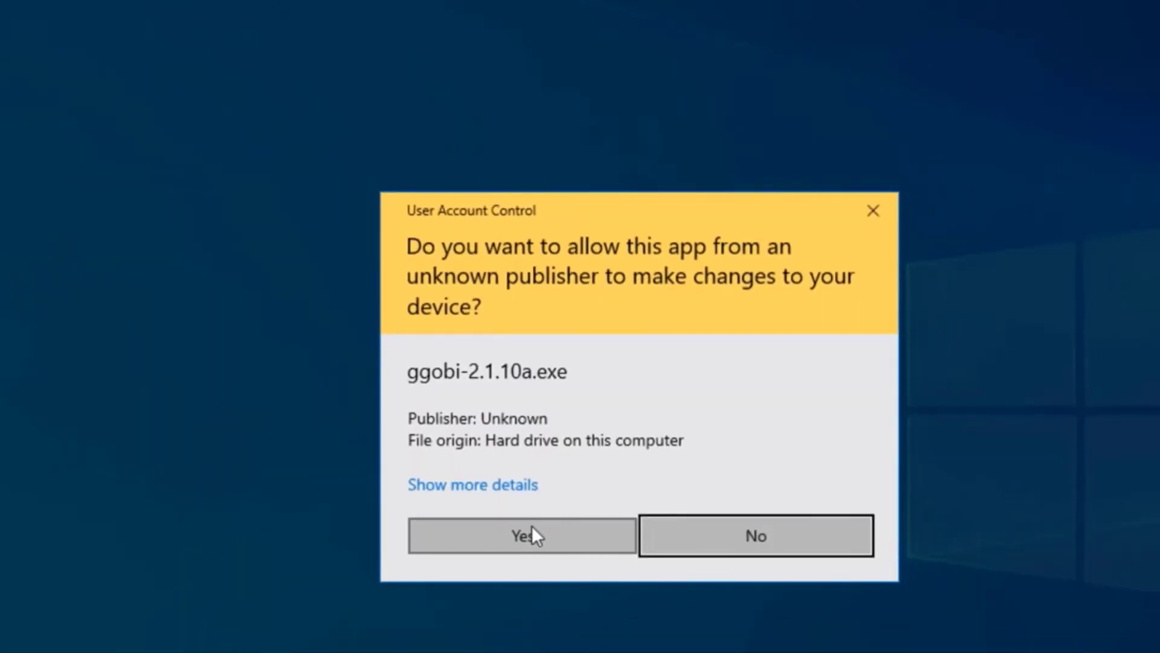
click(531, 526)
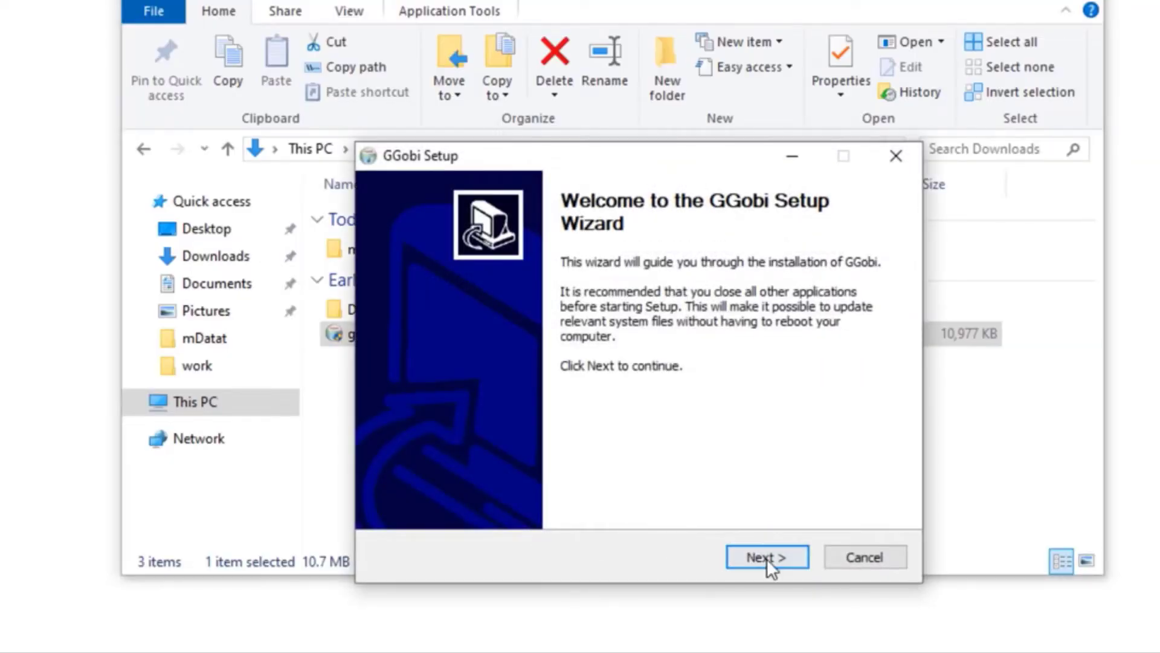
click(767, 557)
click(767, 557)
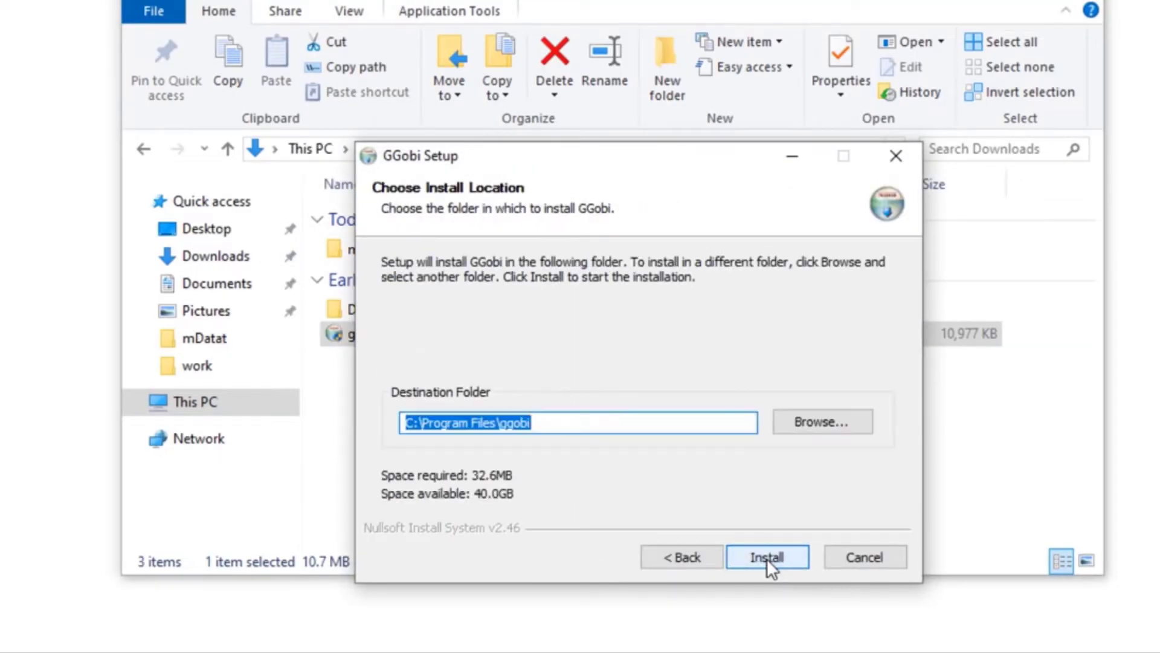
click(767, 557)
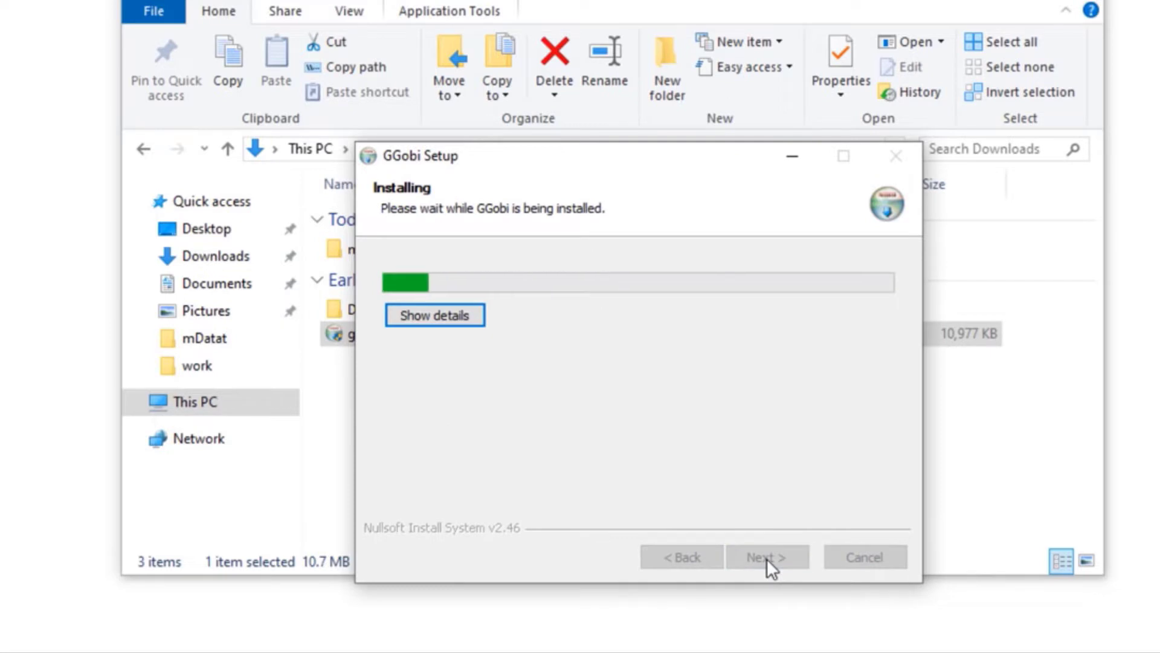
click(449, 316)
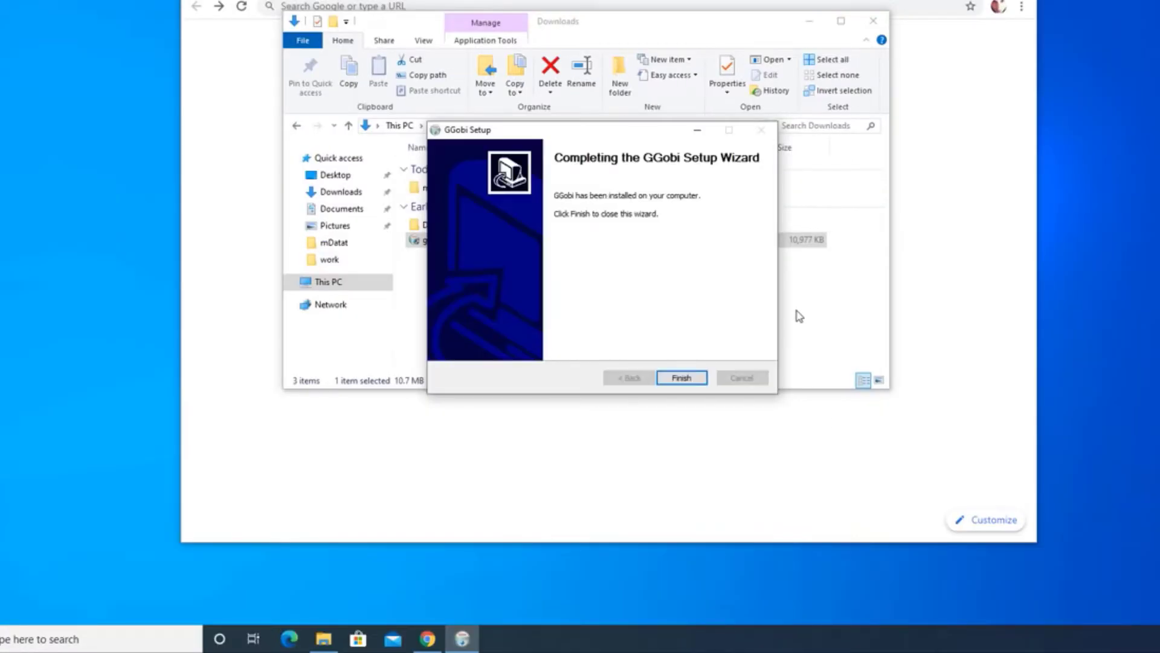
click(678, 379)
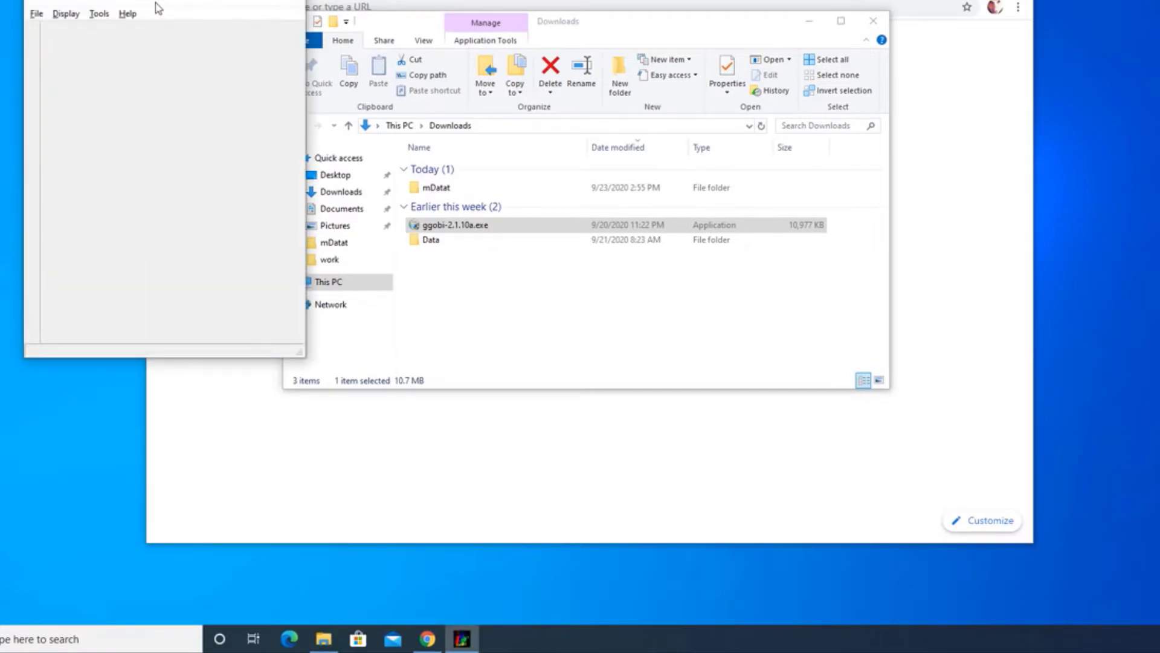
Close the Downloads folder and browser windows and place the GGobi window in the middle of the desktop
drag(155, 5, 439, 71)
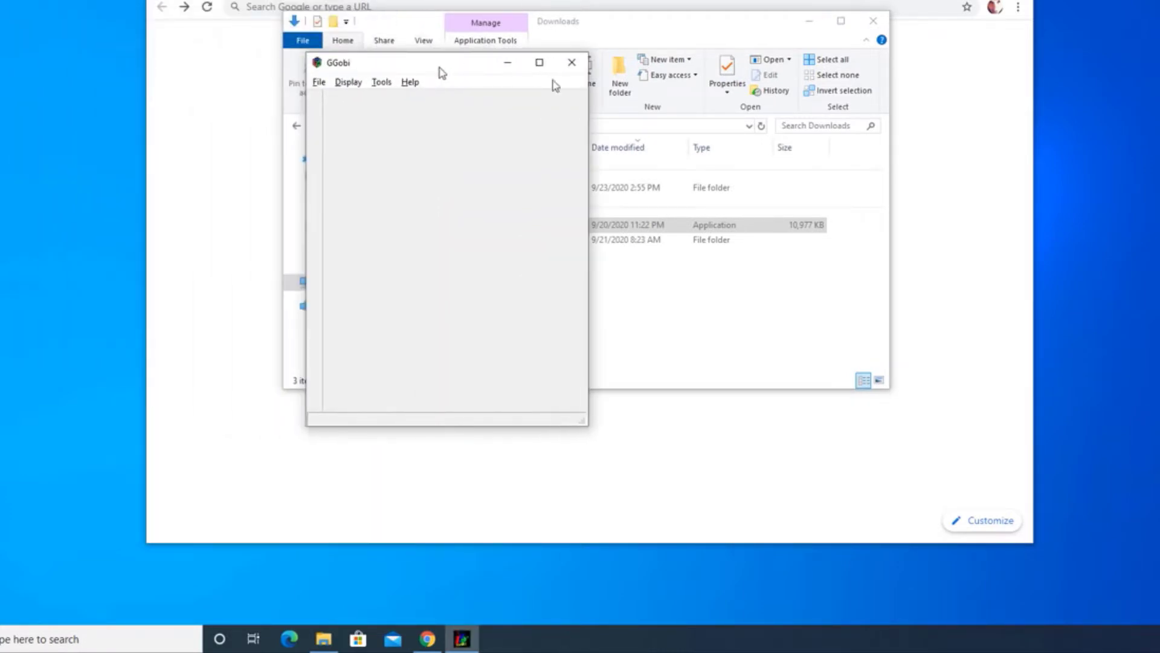
click(881, 24)
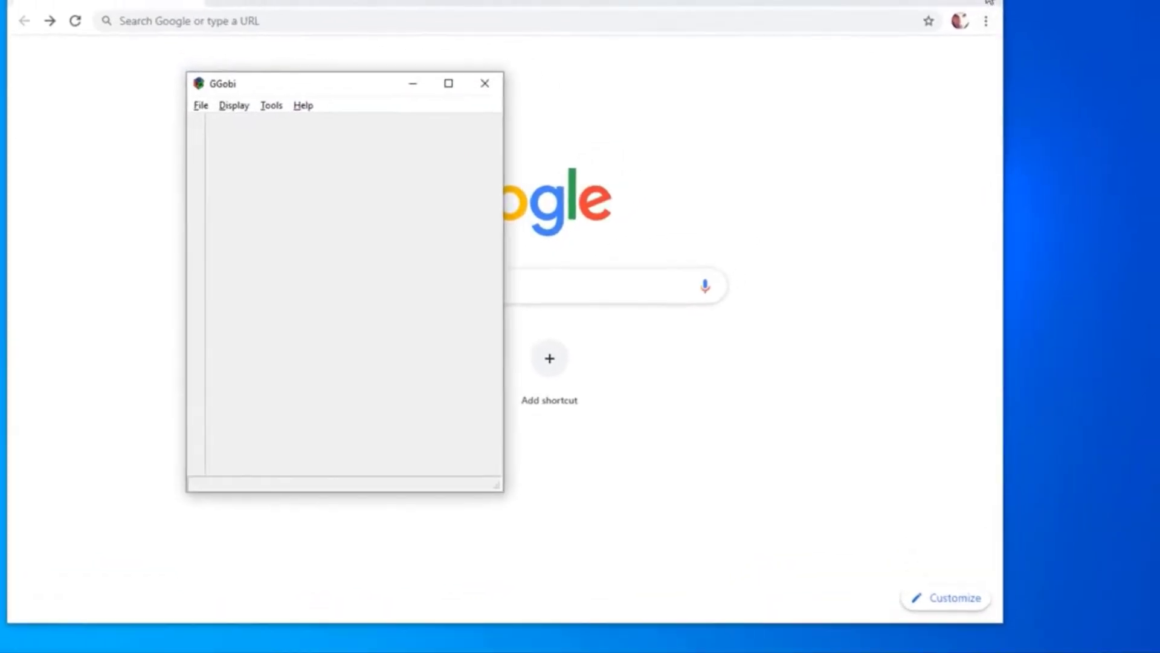
click(945, 11)
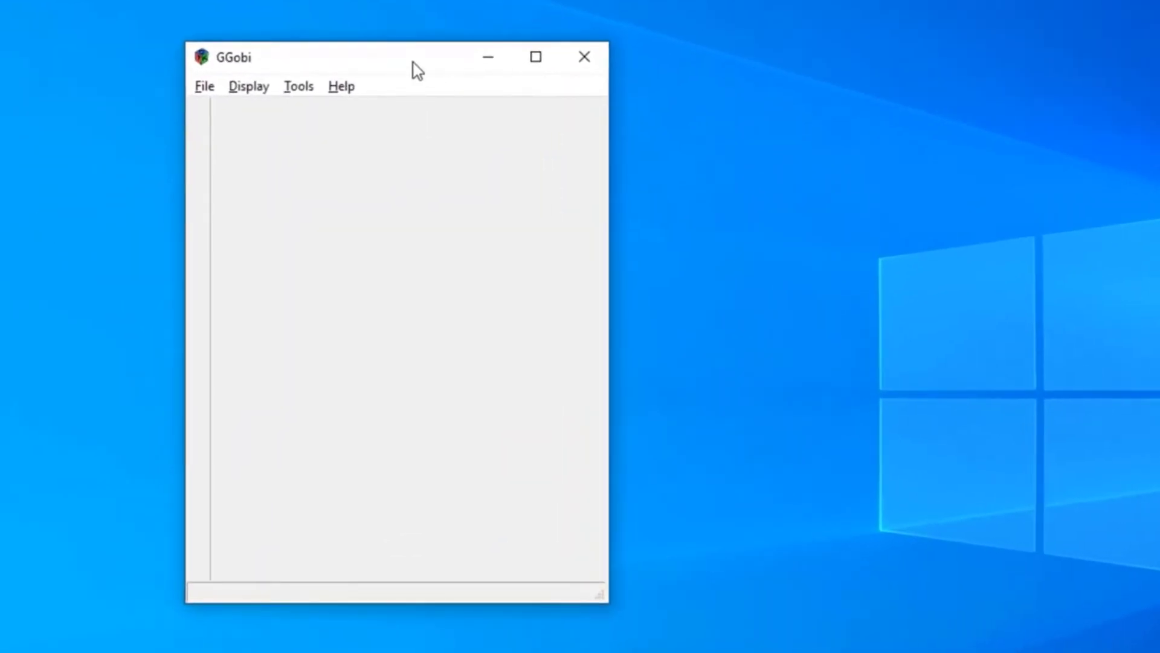
drag(308, 136, 440, 136)
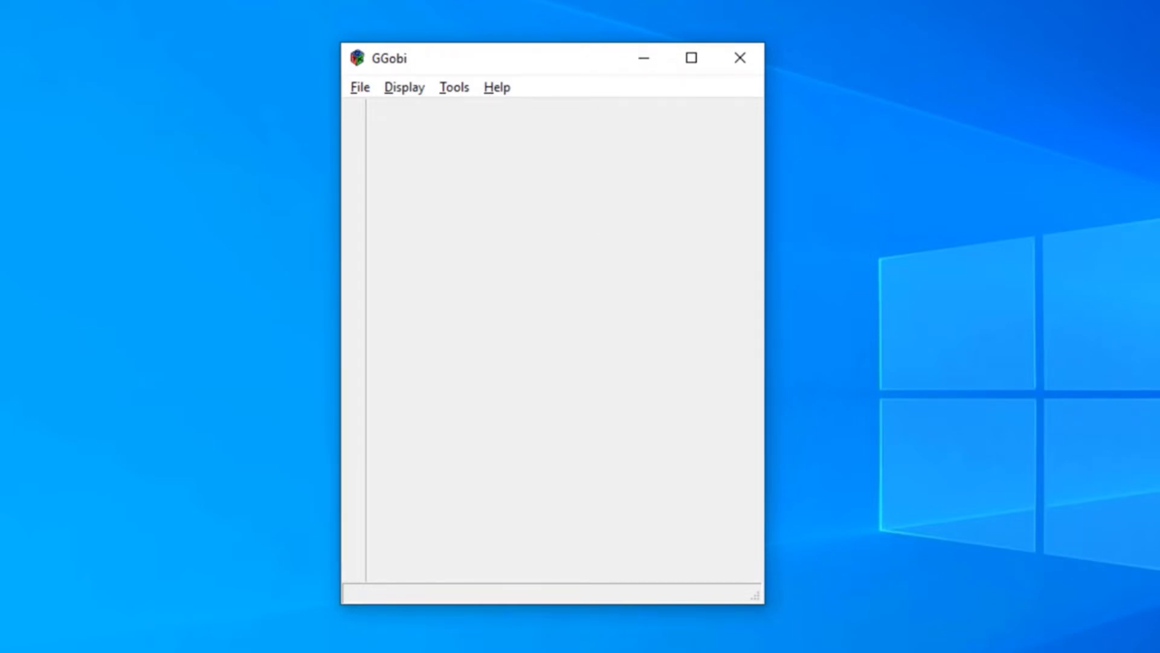
Open dirt-bikes-2014.csv from the student account's Downloads folder and arrange the scatterplot beside the main GGobi window
key(alt+f)
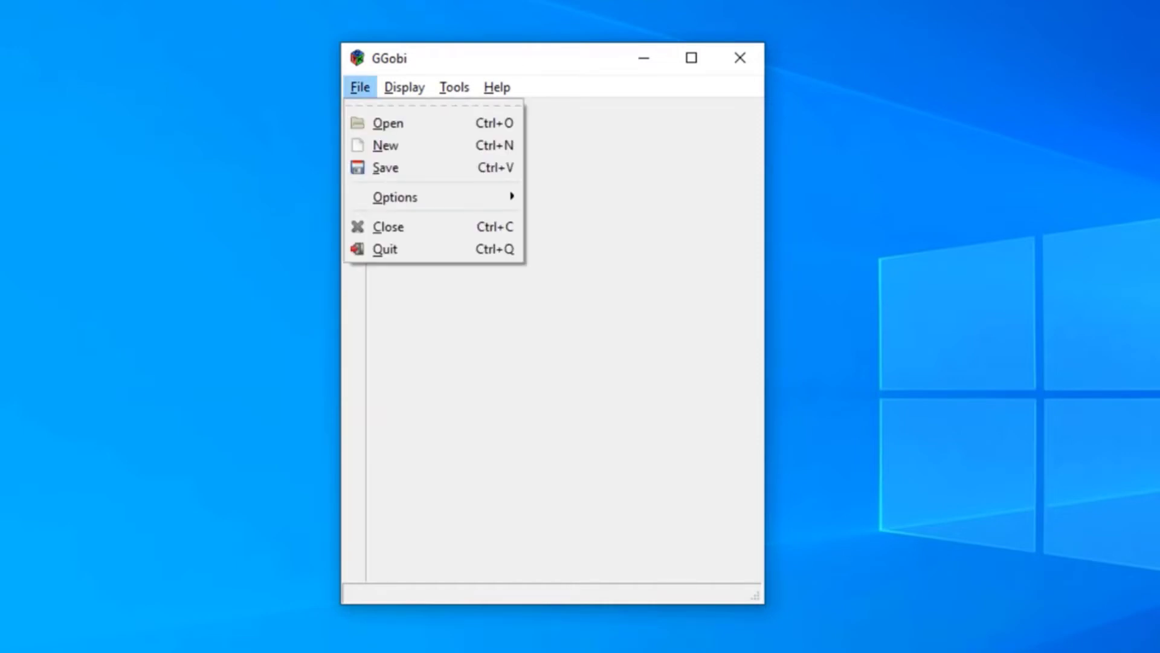
key(Down)
key(Return)
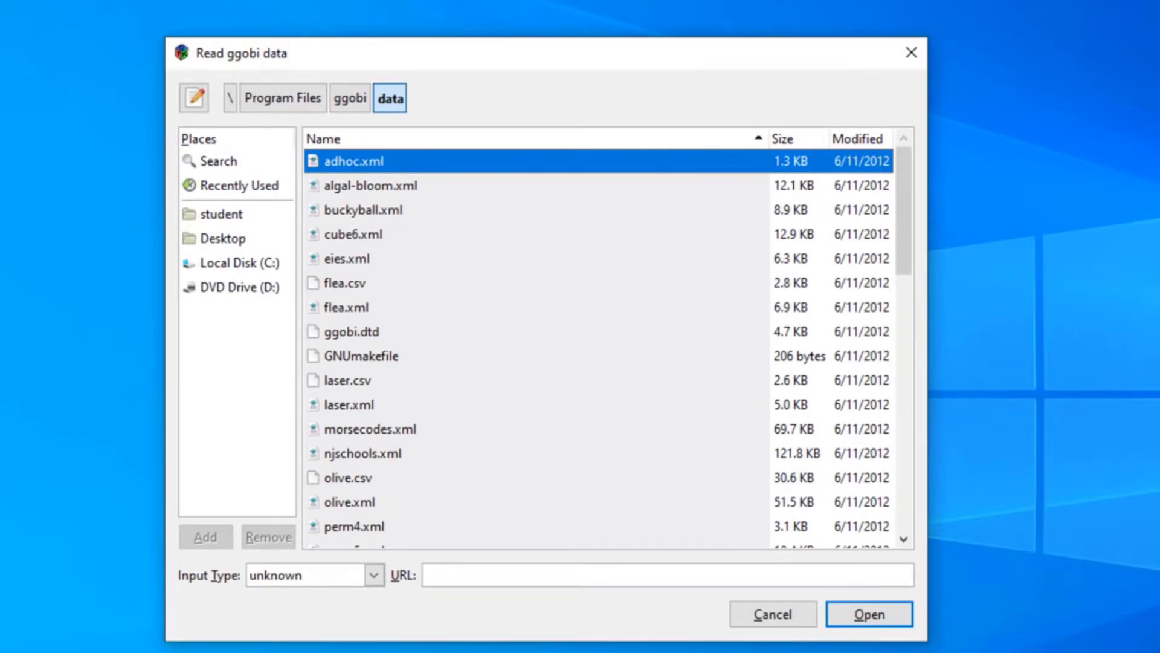
click(221, 214)
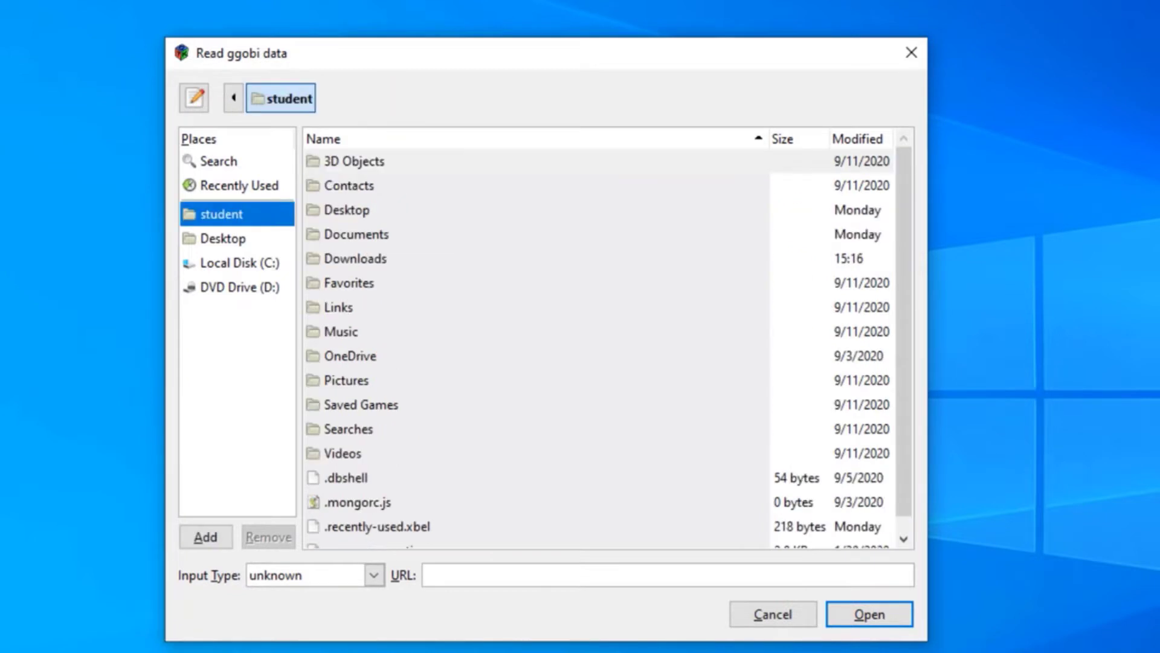
double_click(356, 258)
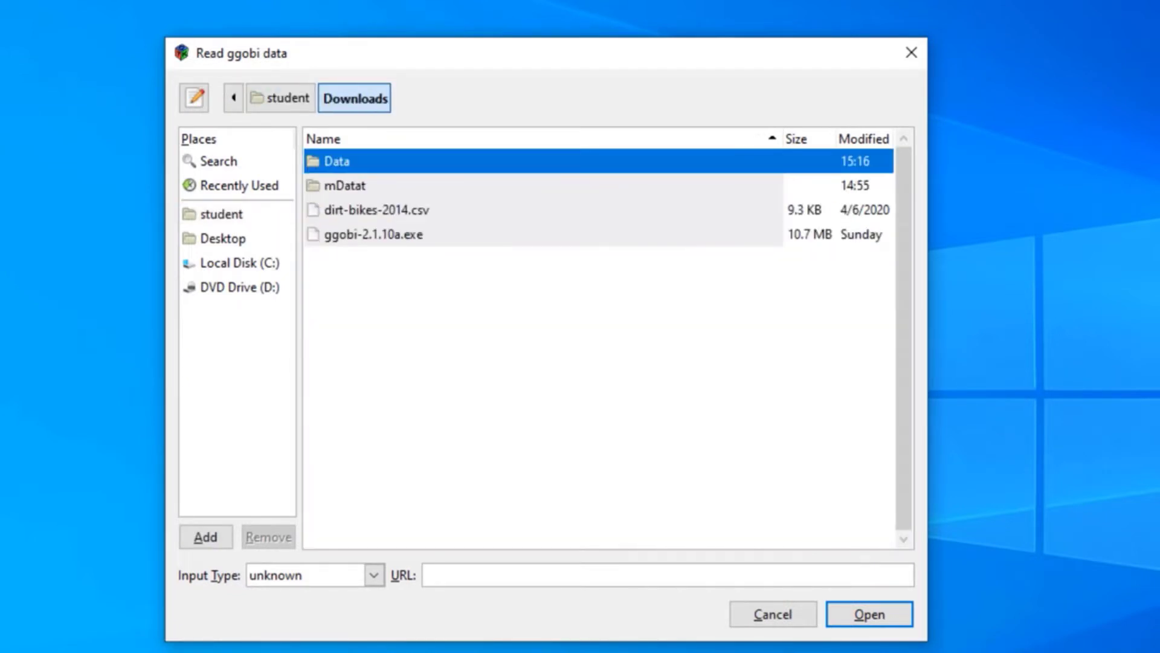
click(376, 210)
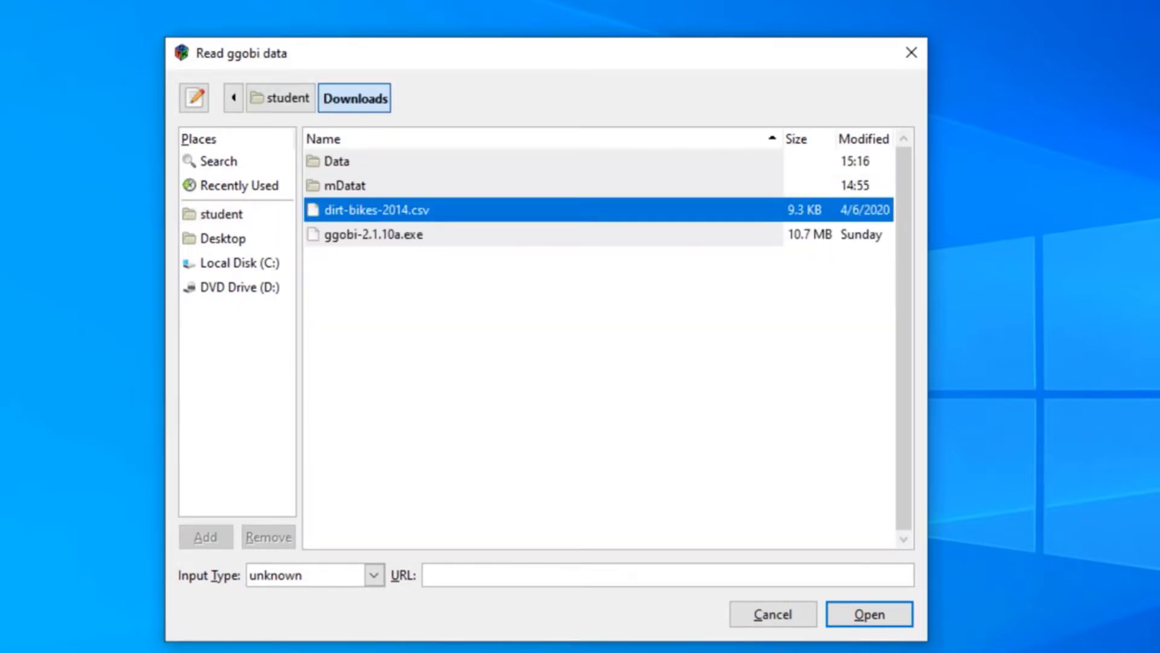
click(869, 614)
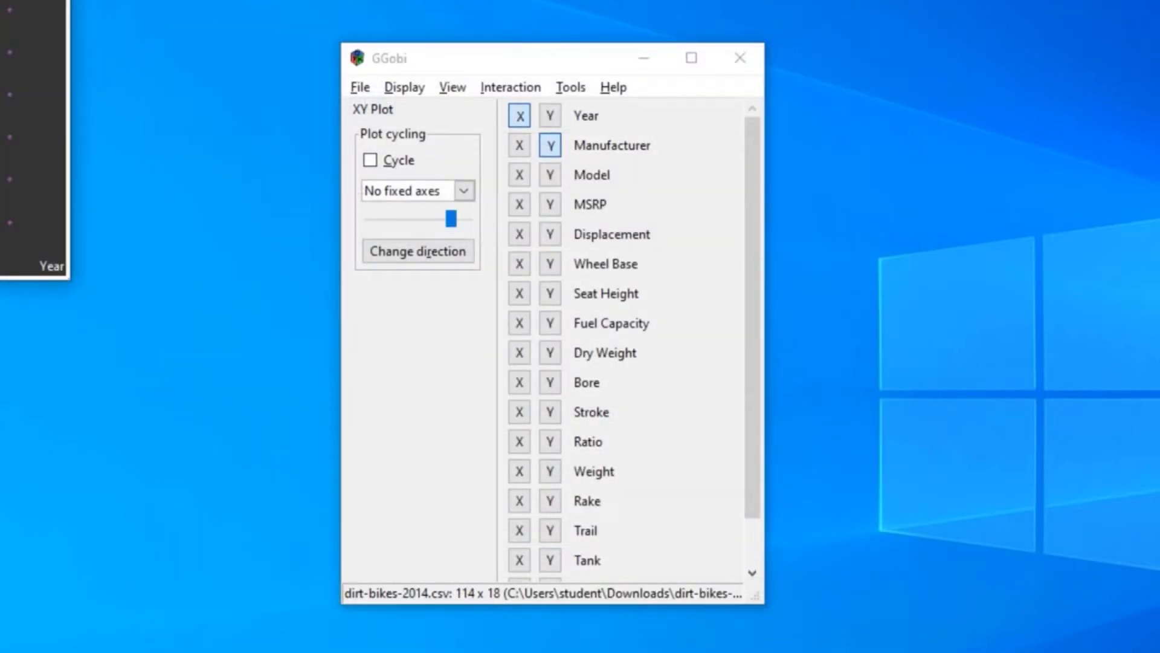
drag(6, 6, 834, 88)
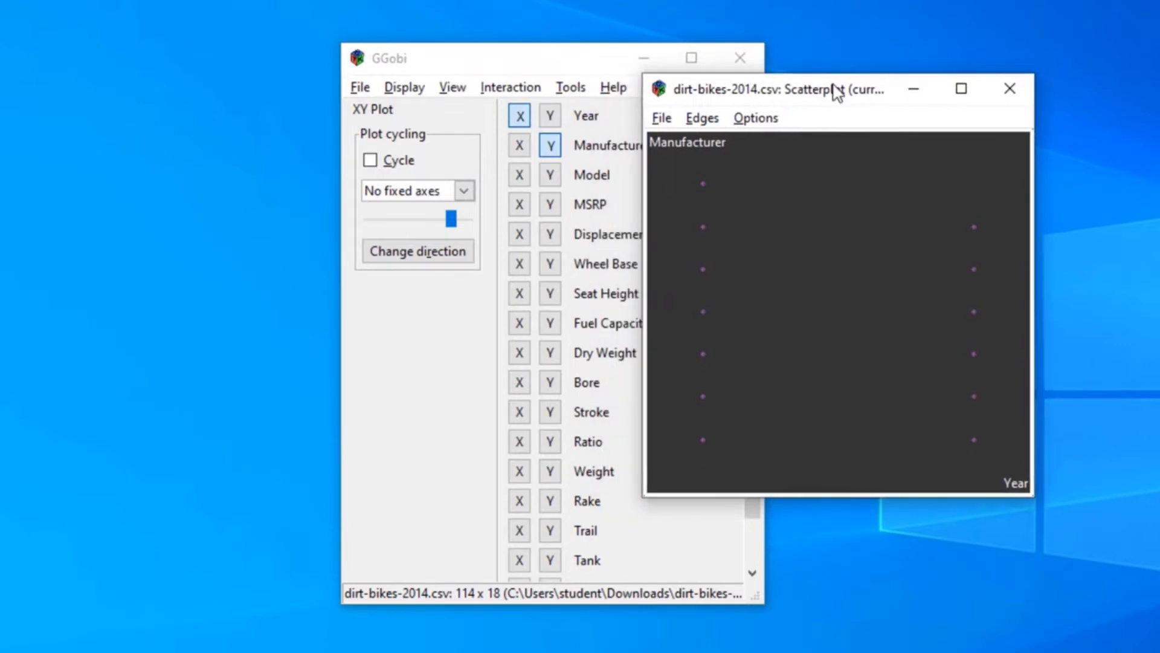
drag(560, 68, 408, 59)
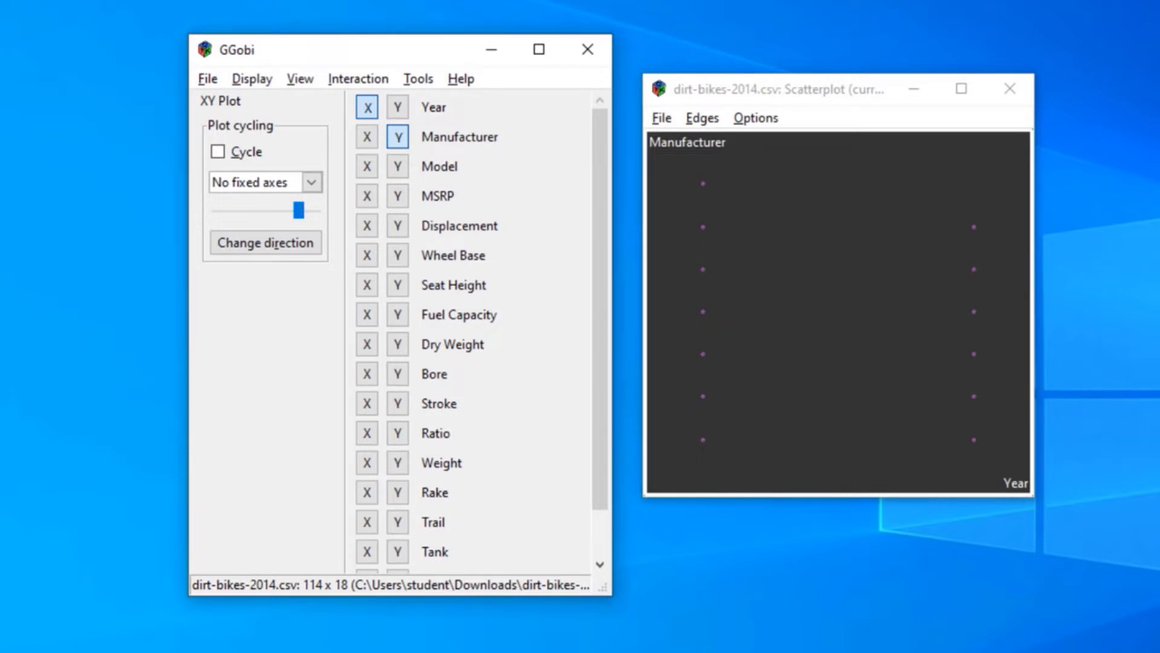
Examine the statistics of the real and categorical variables in an enlarged Variable Manipulation window, closing it when done
click(419, 79)
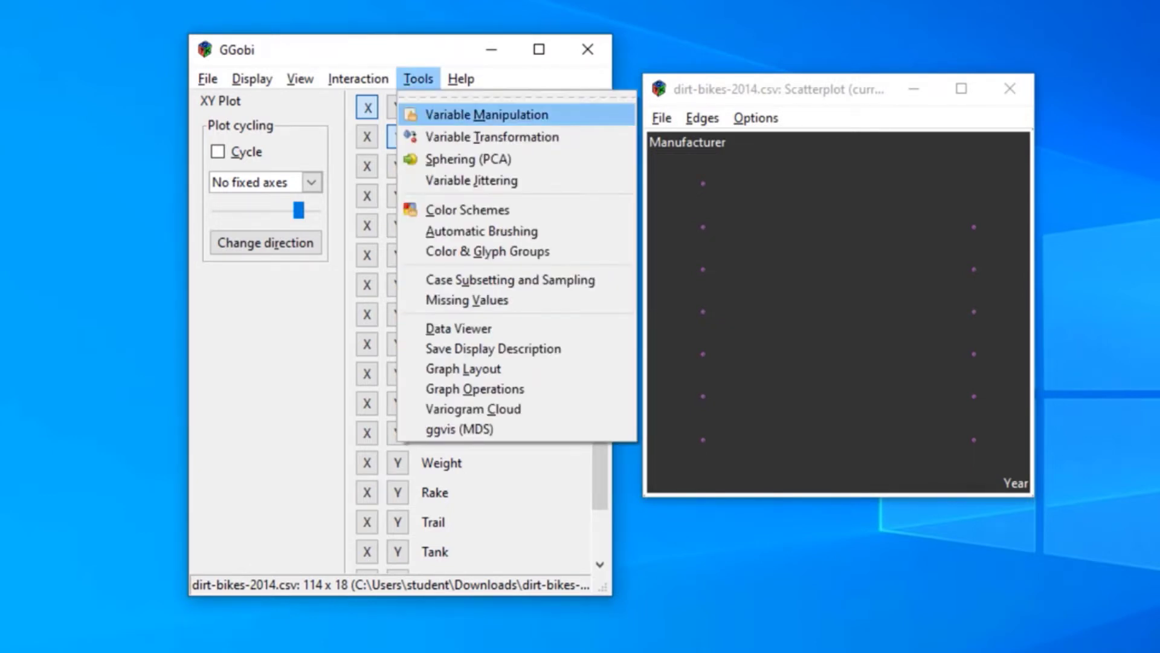
click(487, 115)
drag(269, 0, 678, 40)
drag(935, 368, 995, 545)
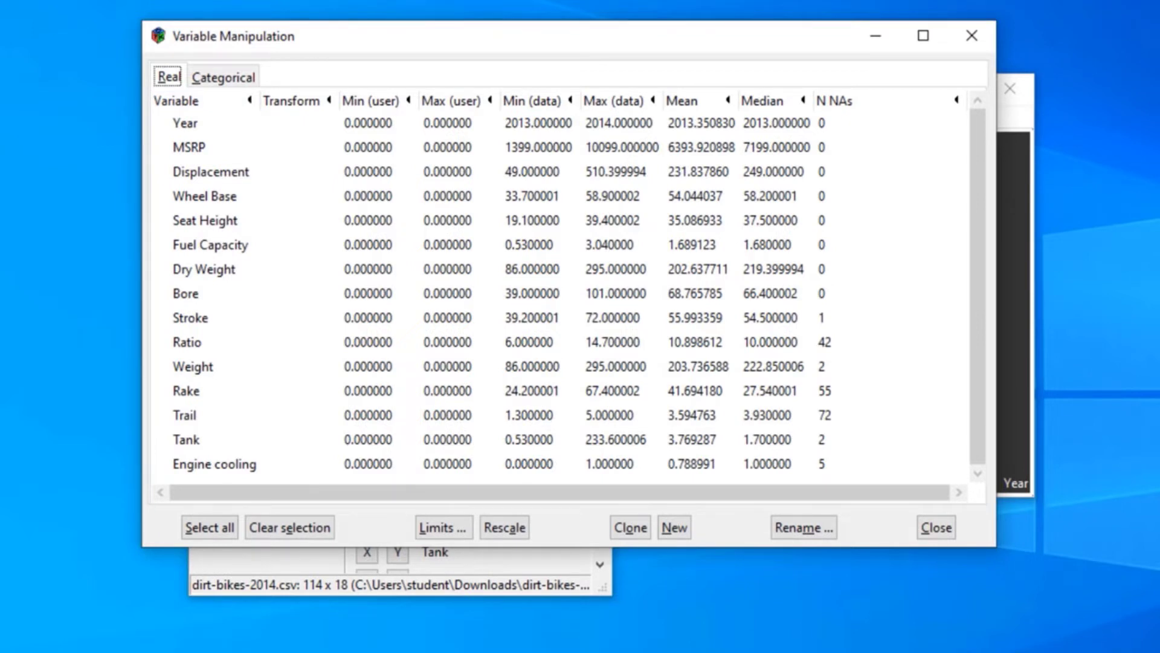
click(224, 77)
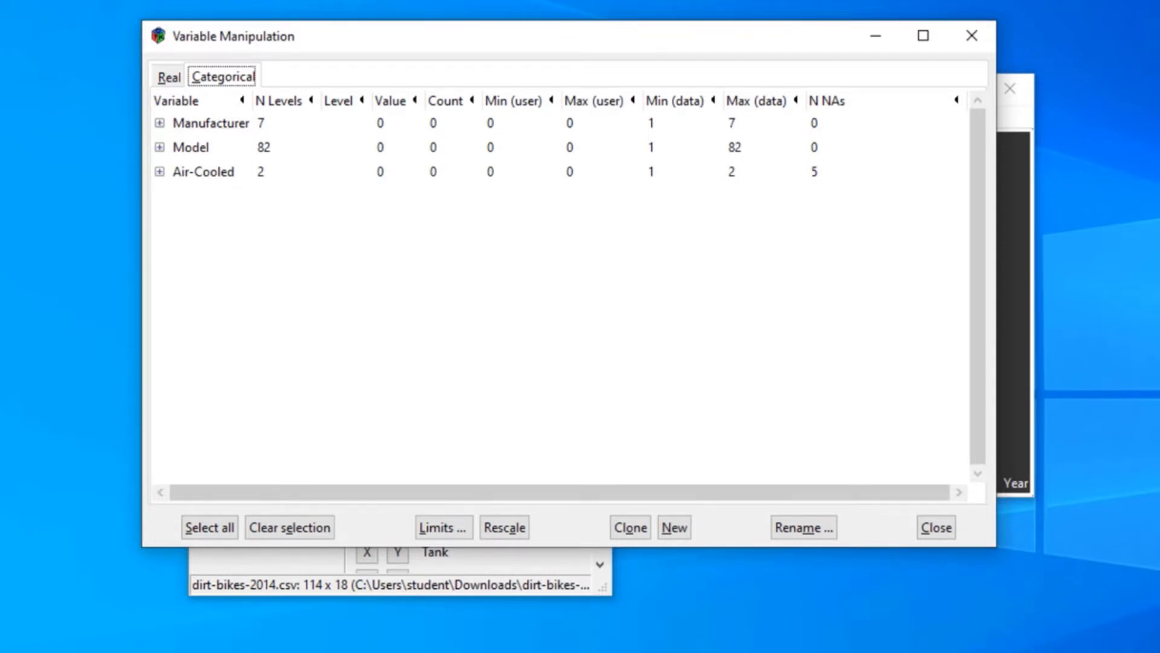
click(936, 527)
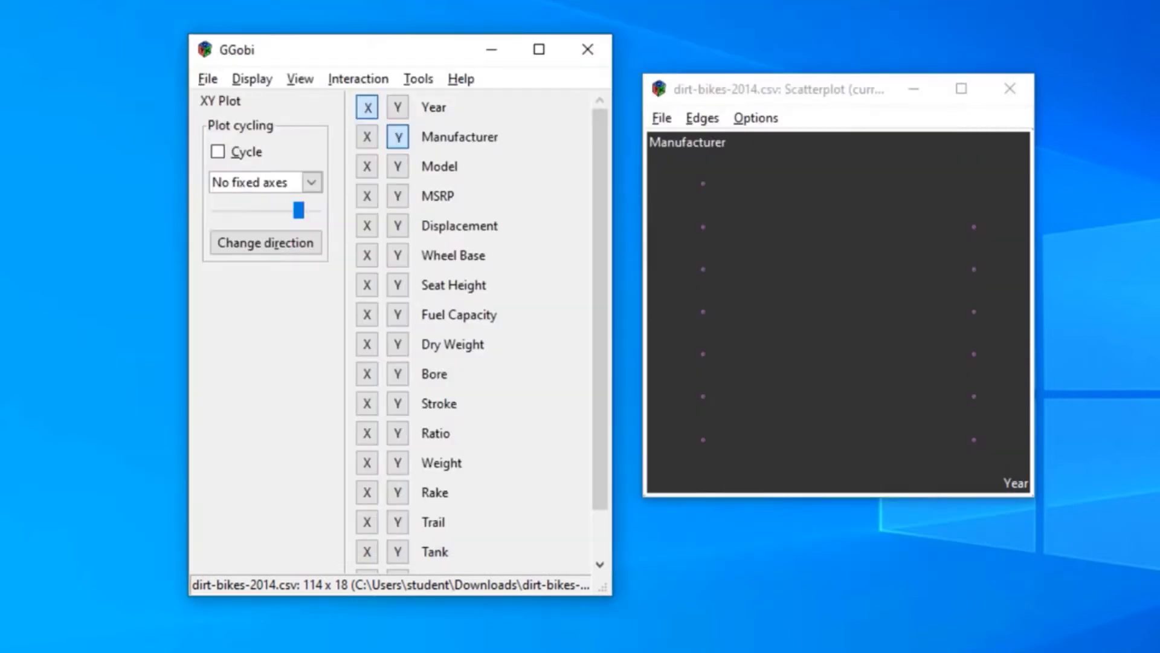
Create a new scatterplot matrix of the dirt-bikes data and place its window beside the variable list
drag(795, 95, 770, 85)
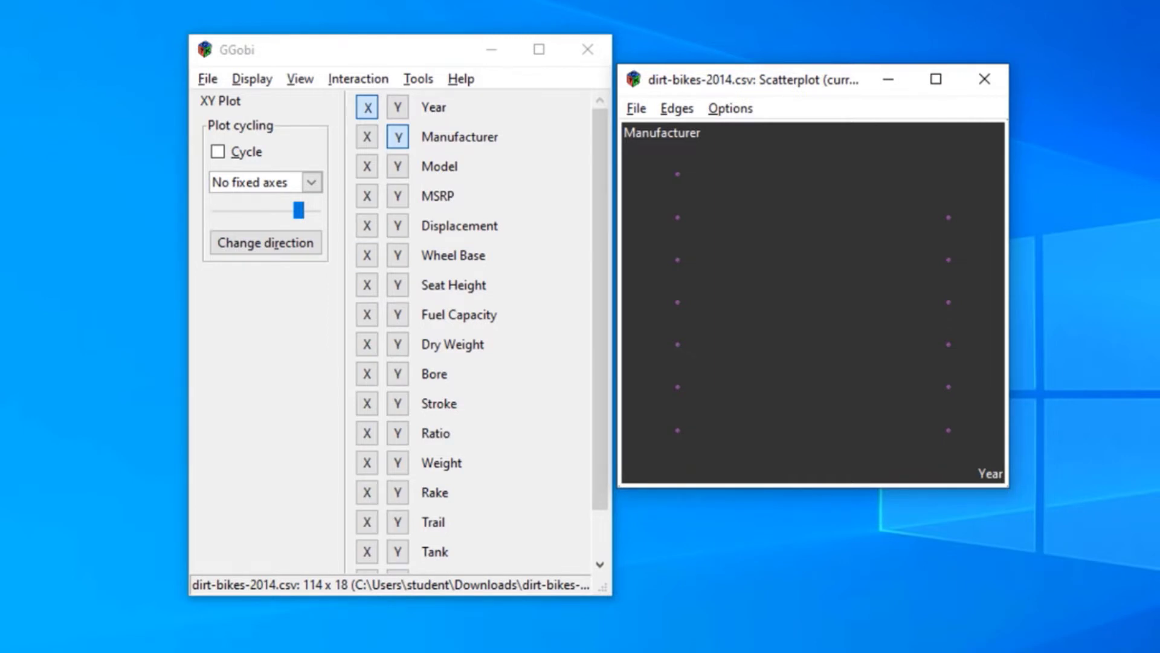
click(252, 79)
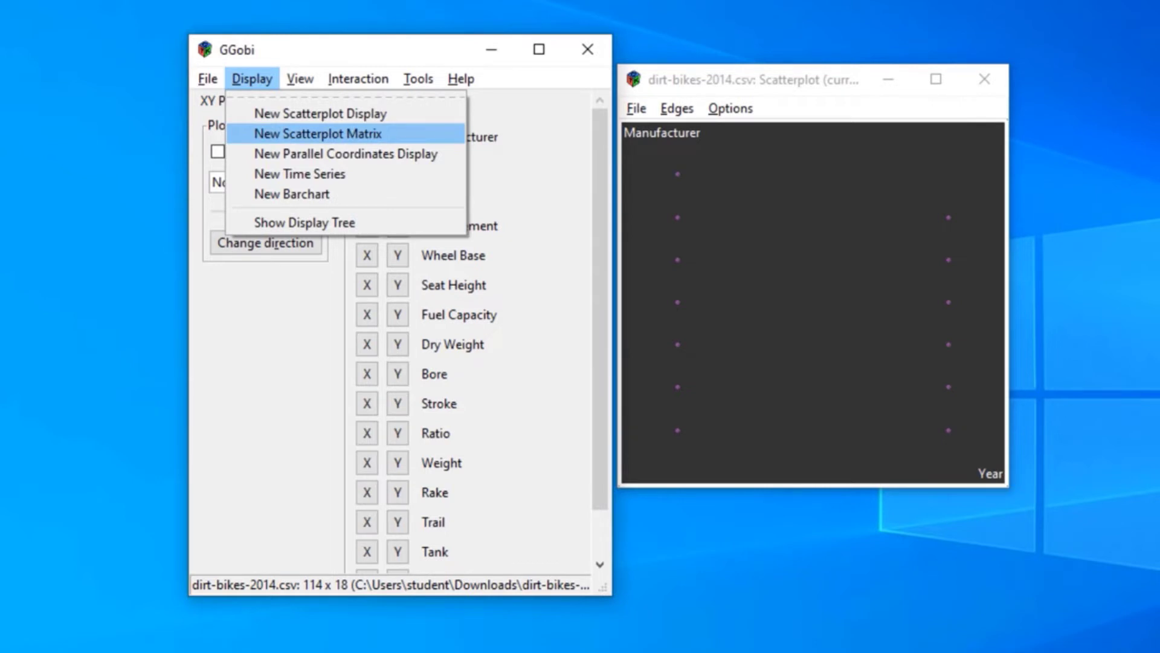
click(318, 134)
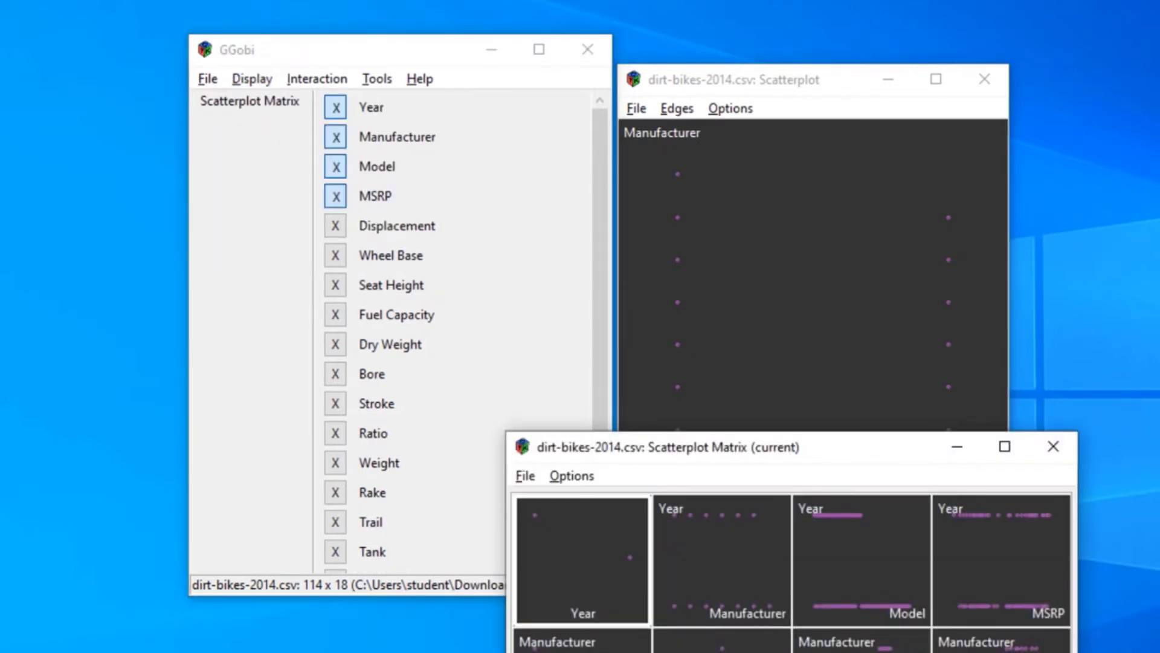
drag(780, 447, 772, 44)
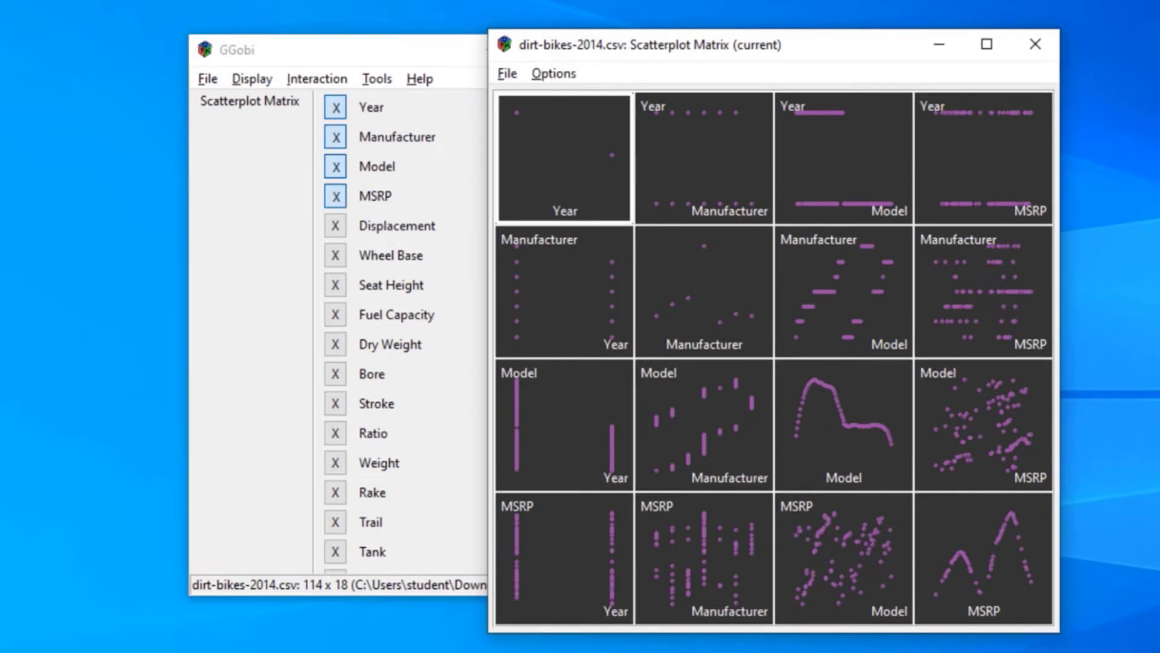
Add Displacement, Wheel Base, Seat Height, Fuel Capacity, Dry Weight and Bore to the scatterplot matrix, keeping the variable list clear of it
click(335, 225)
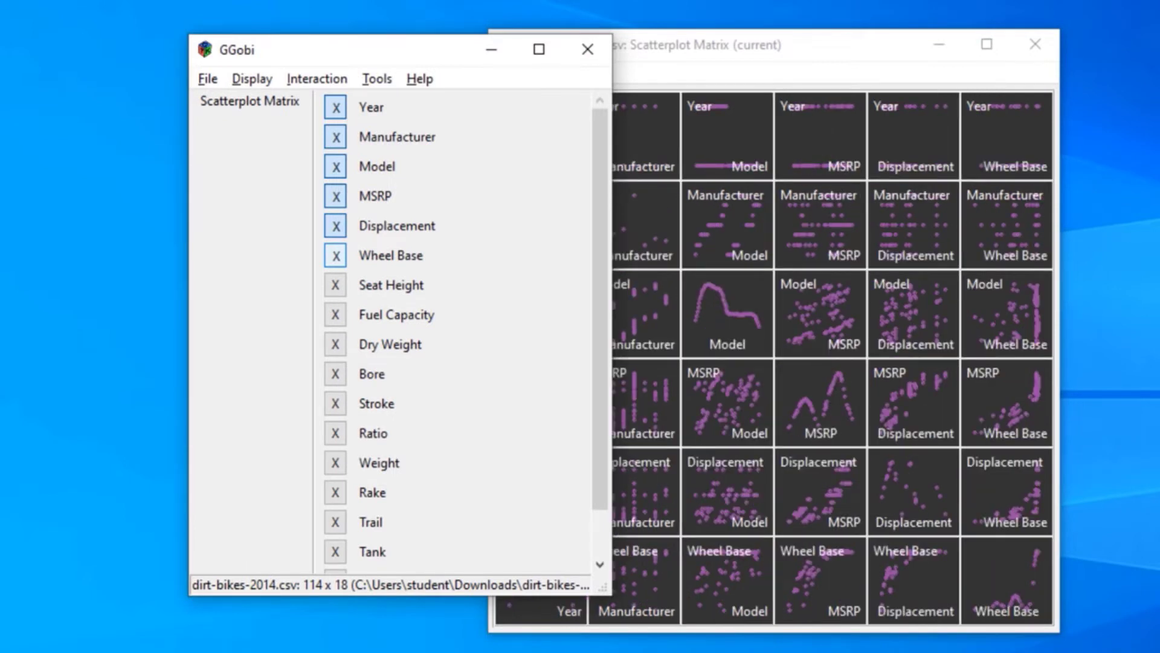
click(335, 284)
drag(390, 46, 257, 42)
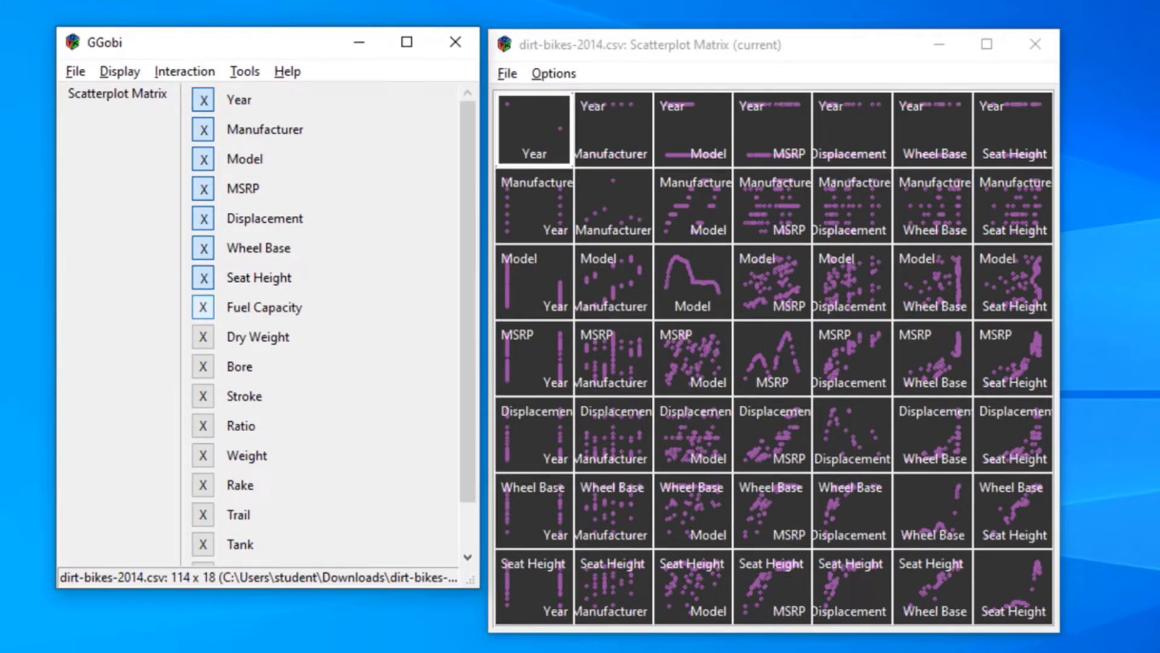
click(203, 308)
click(203, 338)
click(203, 366)
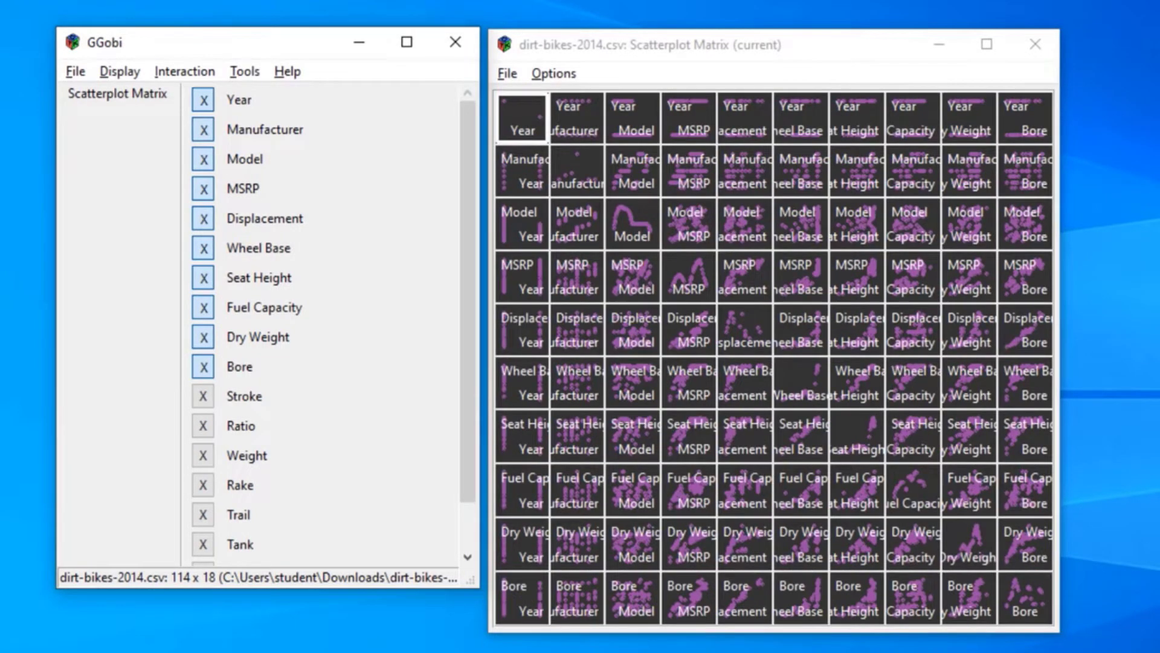
Add Stroke, Ratio, Weight, Rake and Trail to the scatterplot matrix and enlarge its window
mouse_move(1060, 632)
mouse_down()
mouse_move(1002, 563)
mouse_move(1011, 554)
mouse_up()
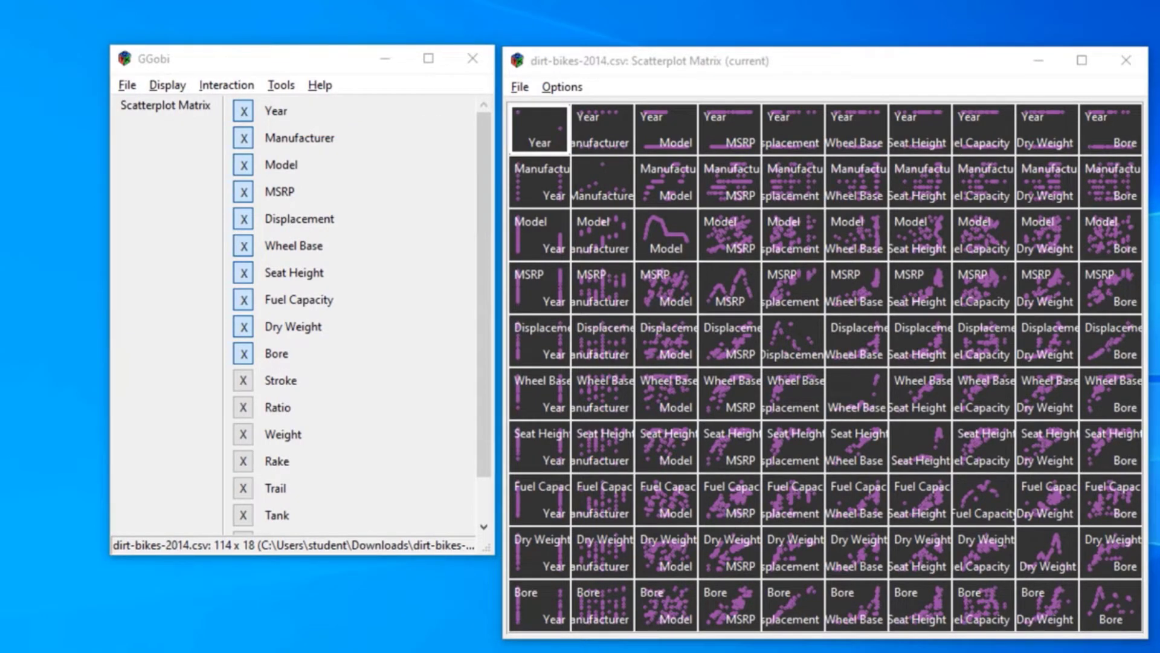
click(243, 380)
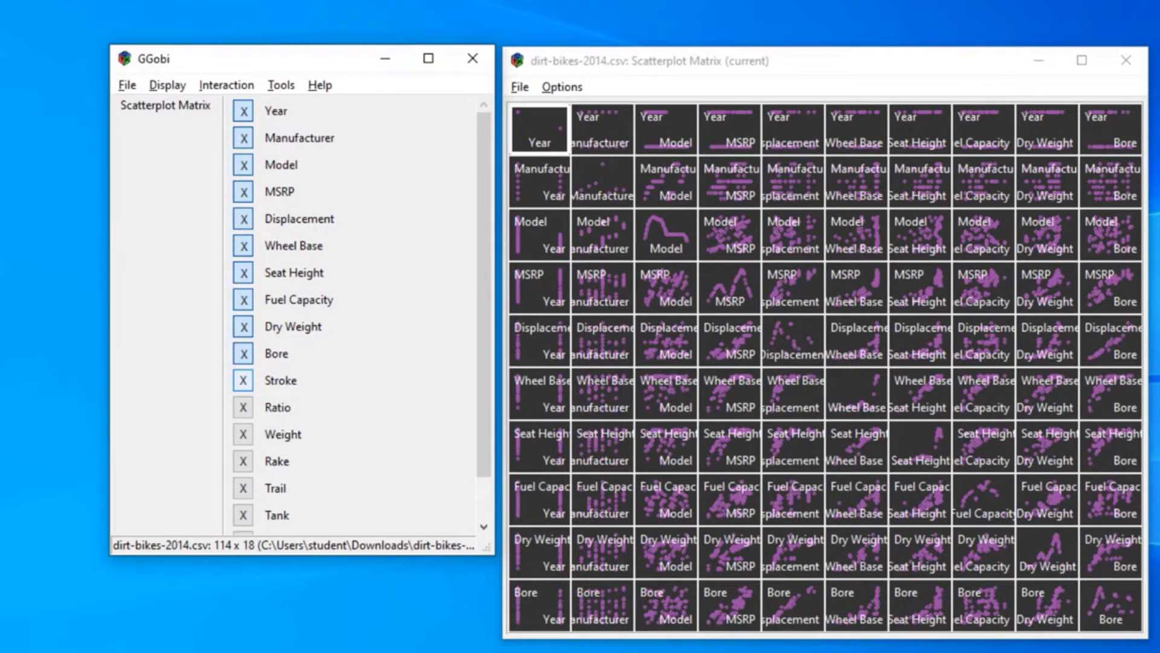
click(243, 407)
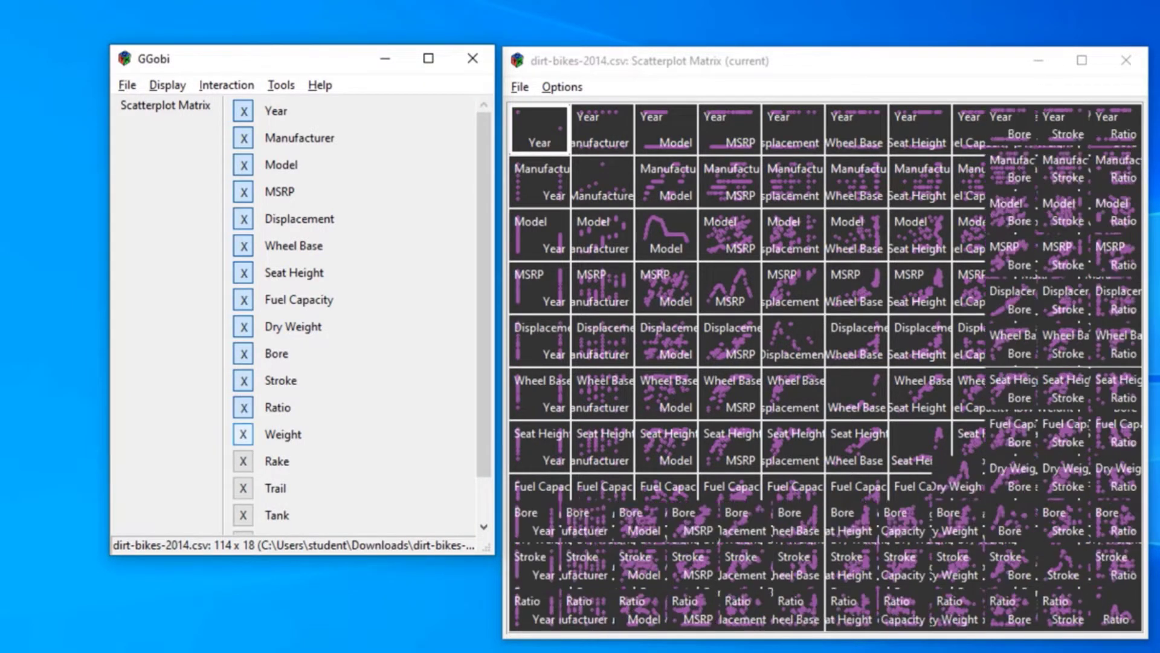
drag(503, 341, 350, 341)
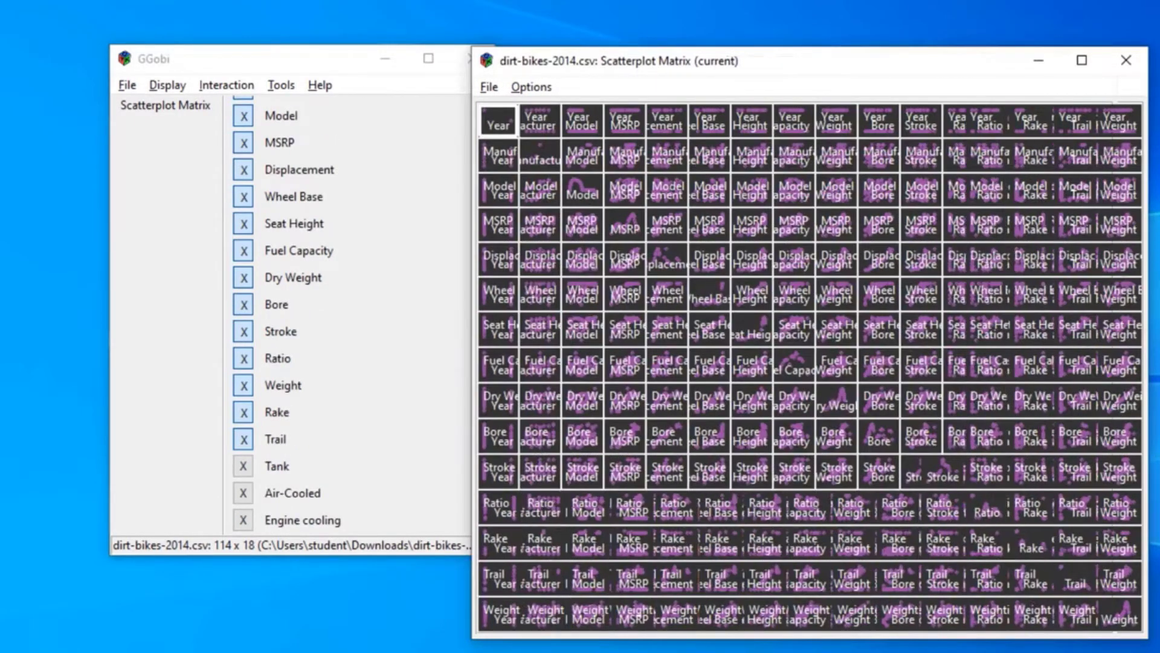
drag(1143, 641, 1159, 652)
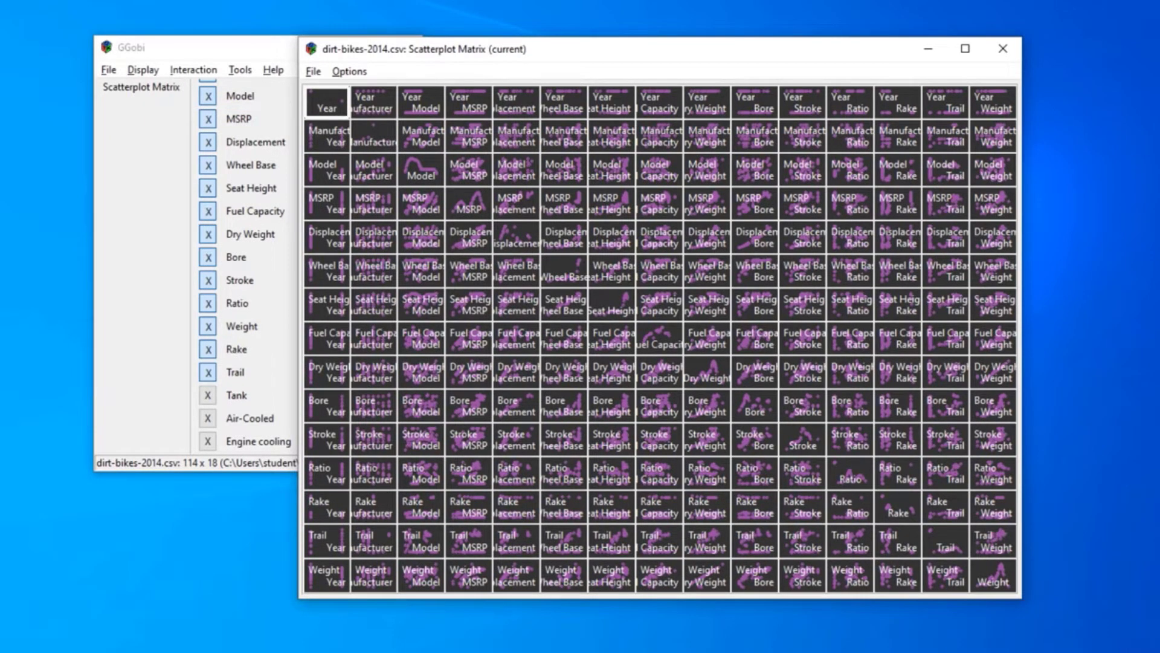
Remove Year, Manufacturer and Model from the scatterplot matrix and bring its window back to the front
click(240, 119)
scroll(239, 118, up, 2)
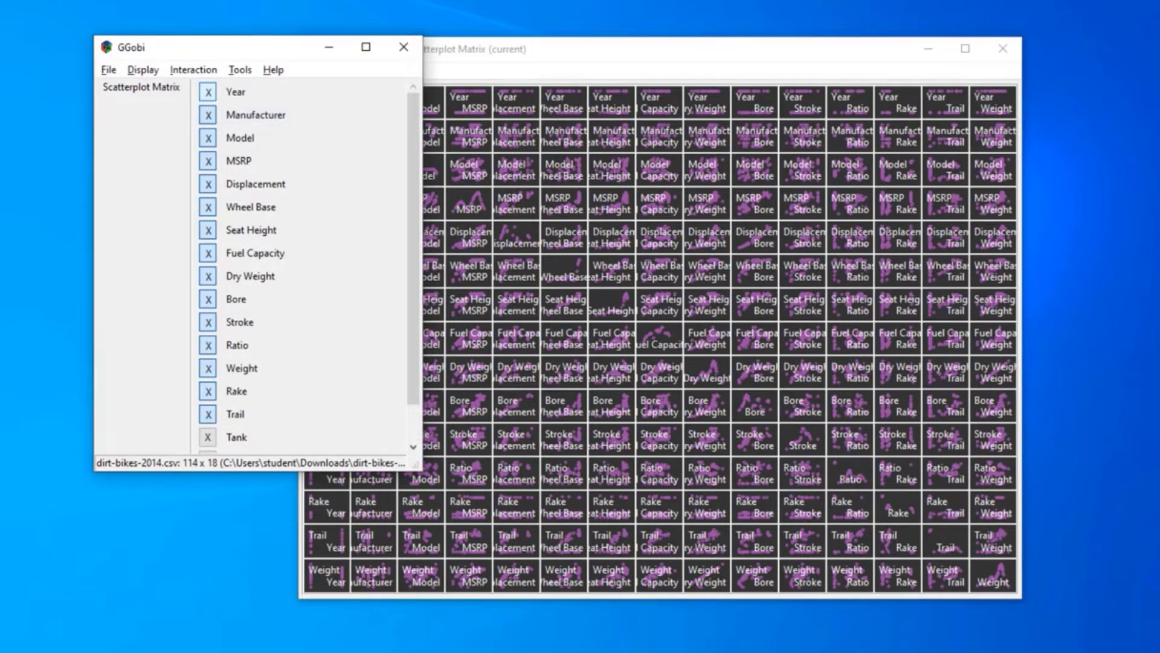
click(208, 92)
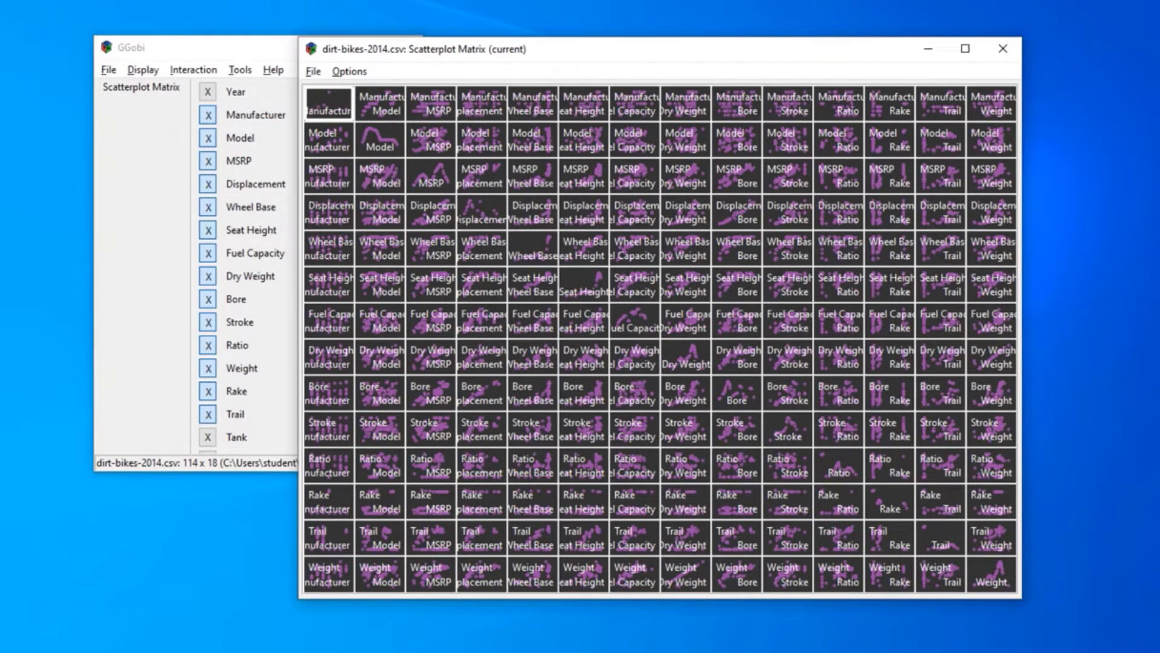
click(208, 114)
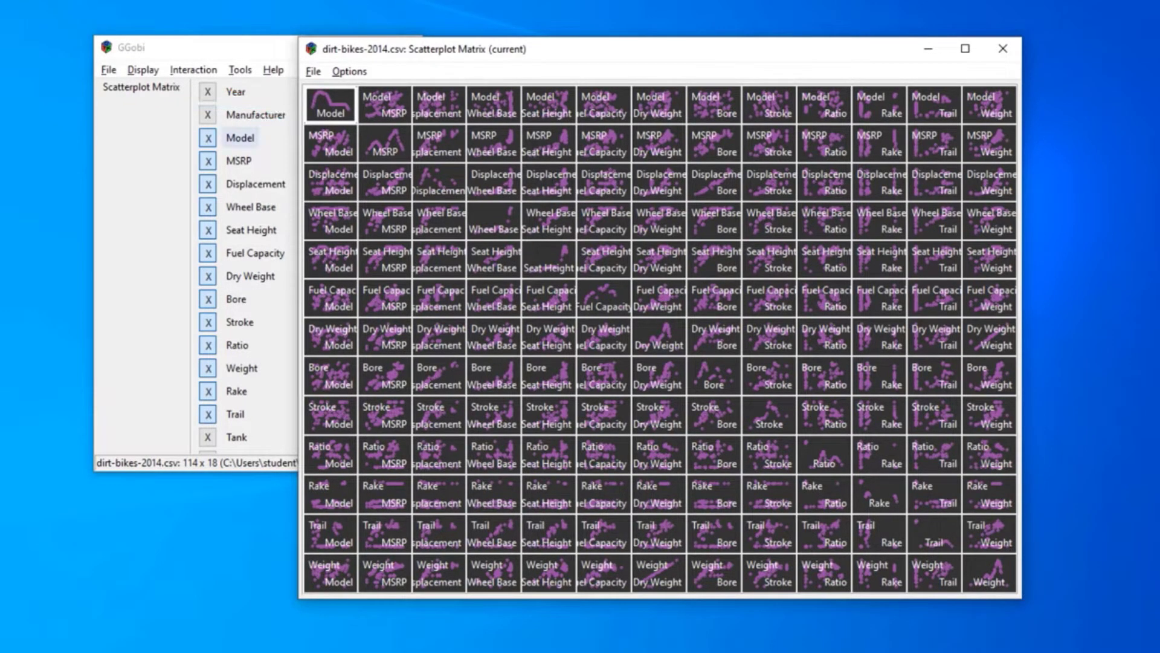
click(208, 138)
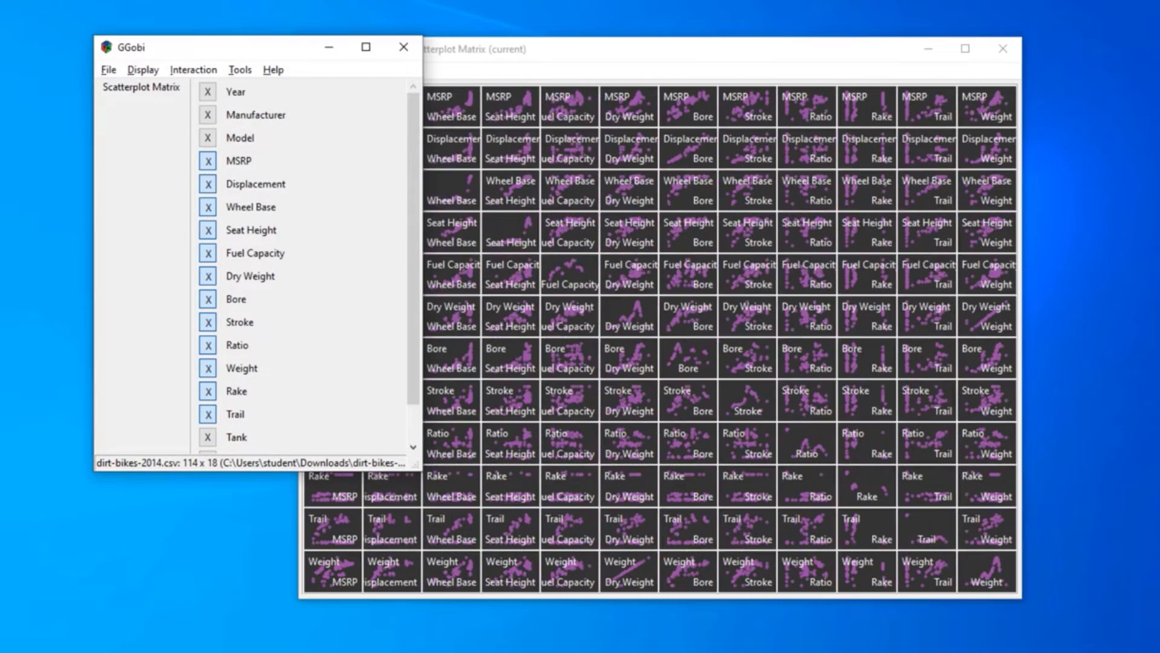
key(alt+Tab)
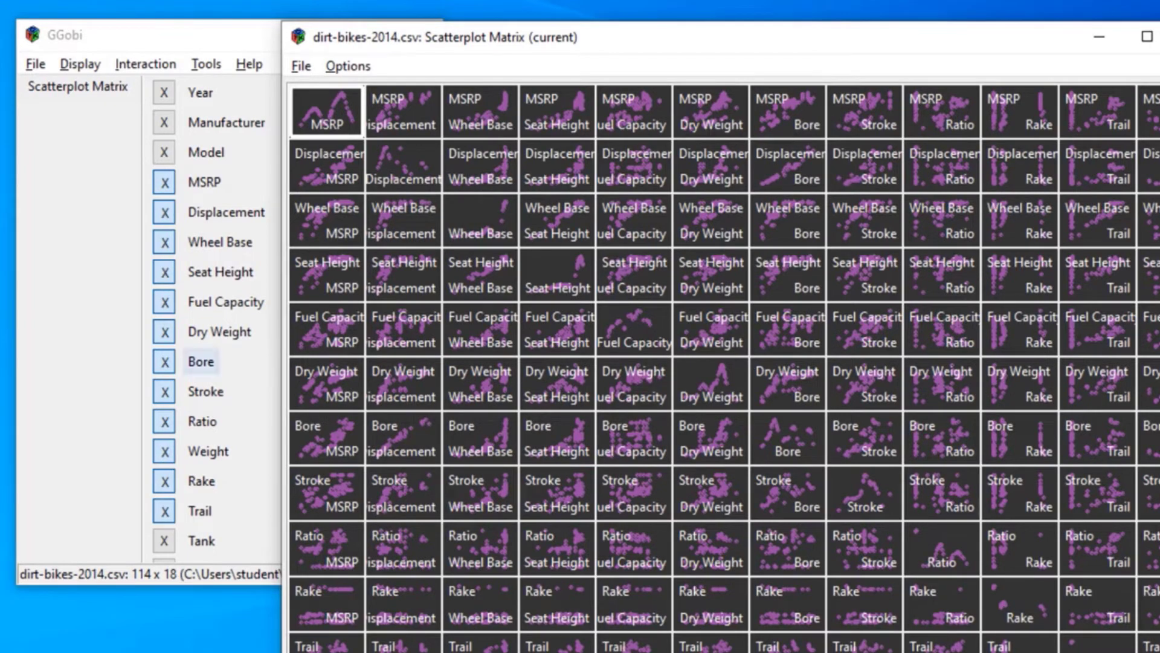
Remove Dry Weight, Ratio, Weight, Rake and Trail from the scatterplot matrix
click(164, 332)
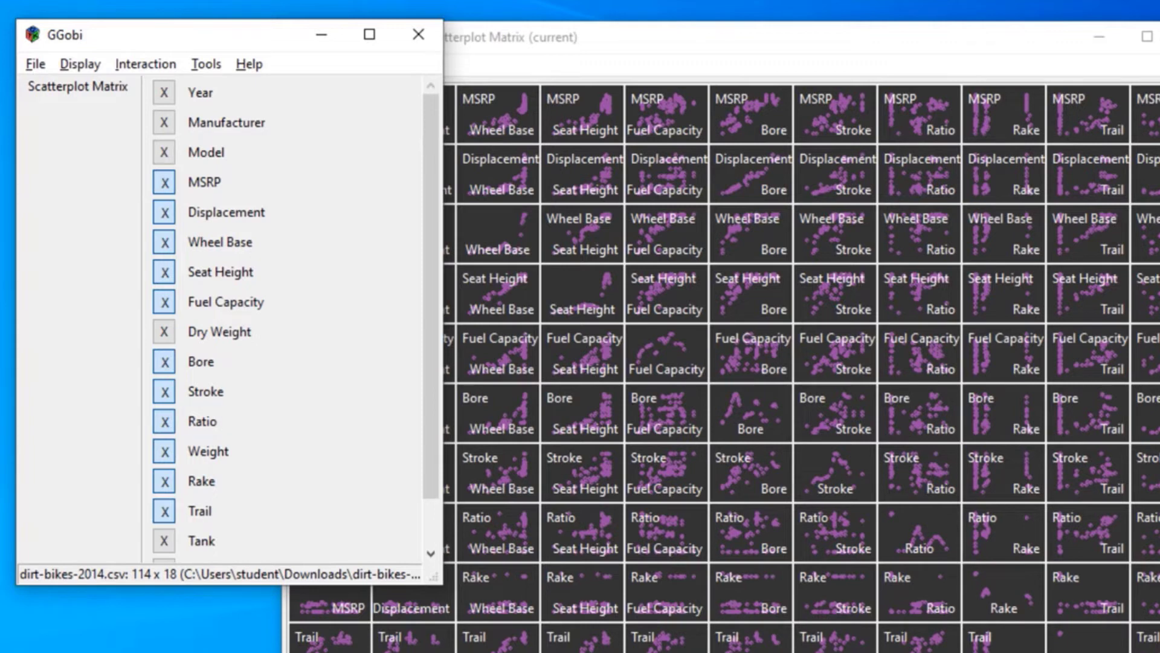
click(164, 421)
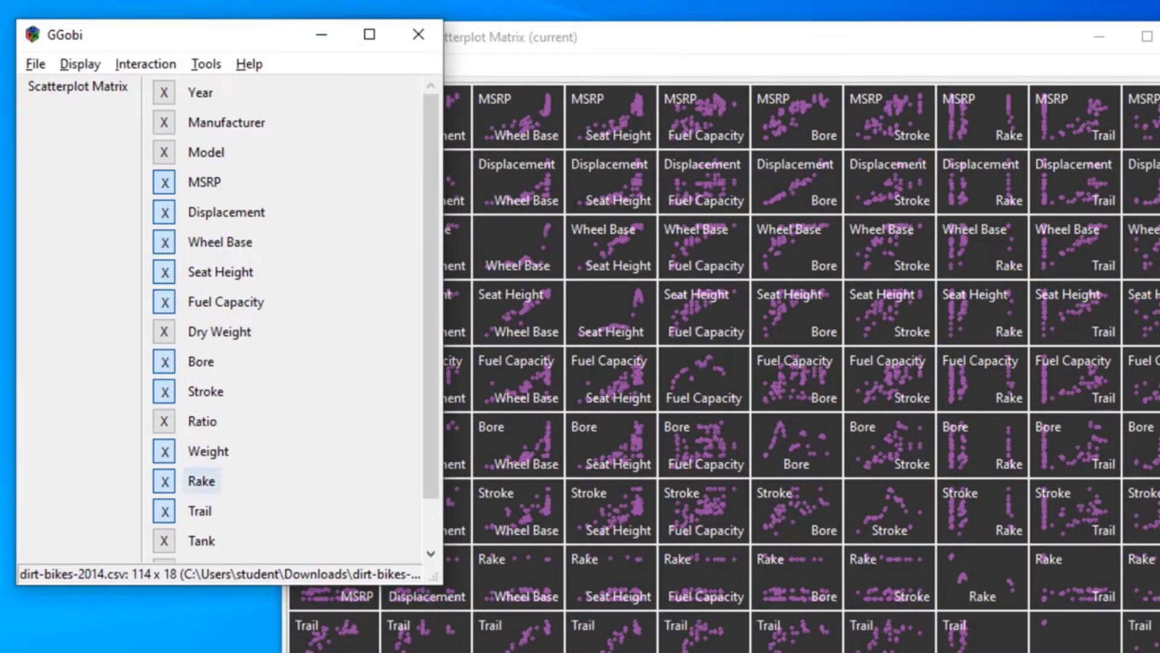
click(164, 452)
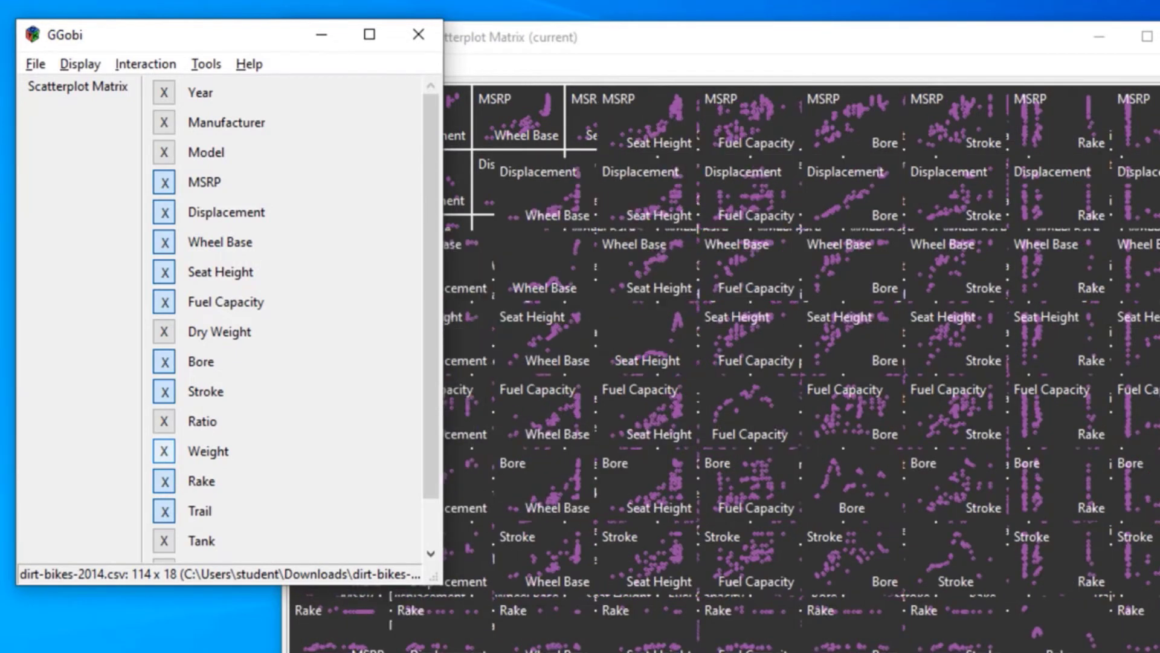
click(164, 482)
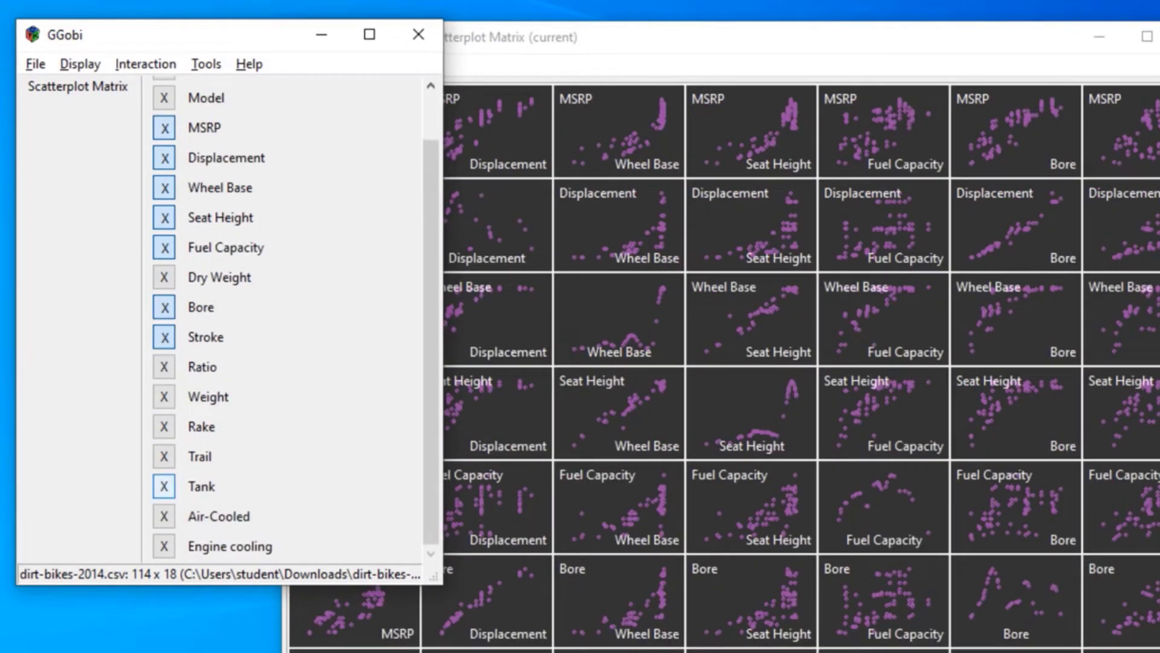
Try adding Tank, Air-Cooled and Engine cooling to the scatterplot matrix and take all three out again
click(163, 516)
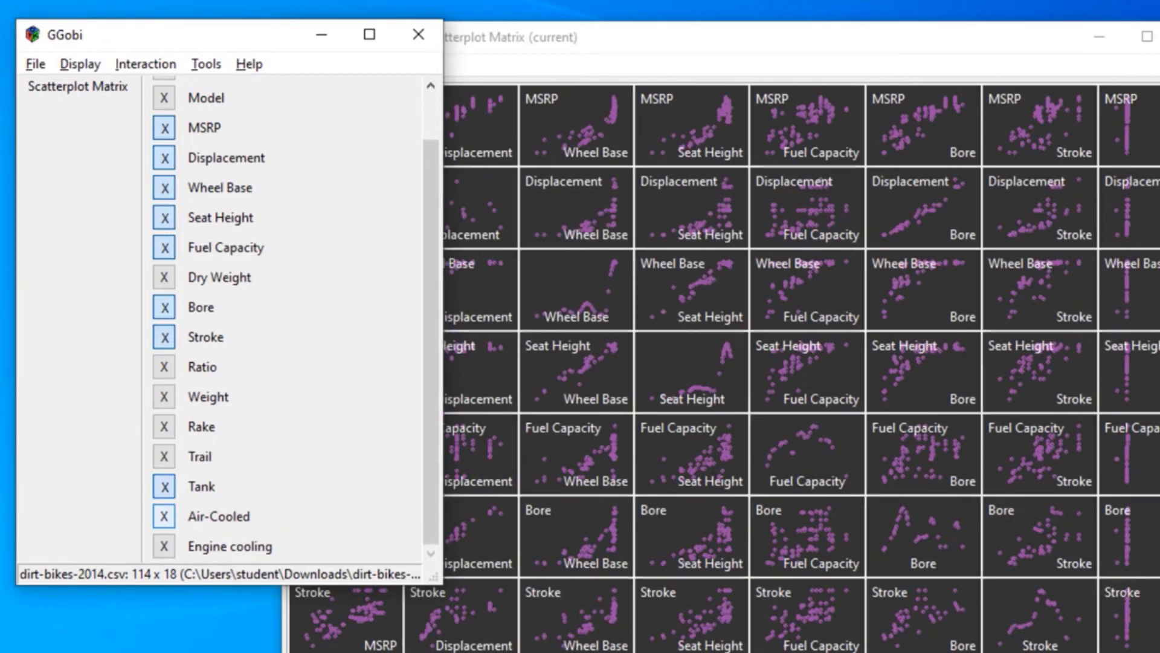
click(164, 545)
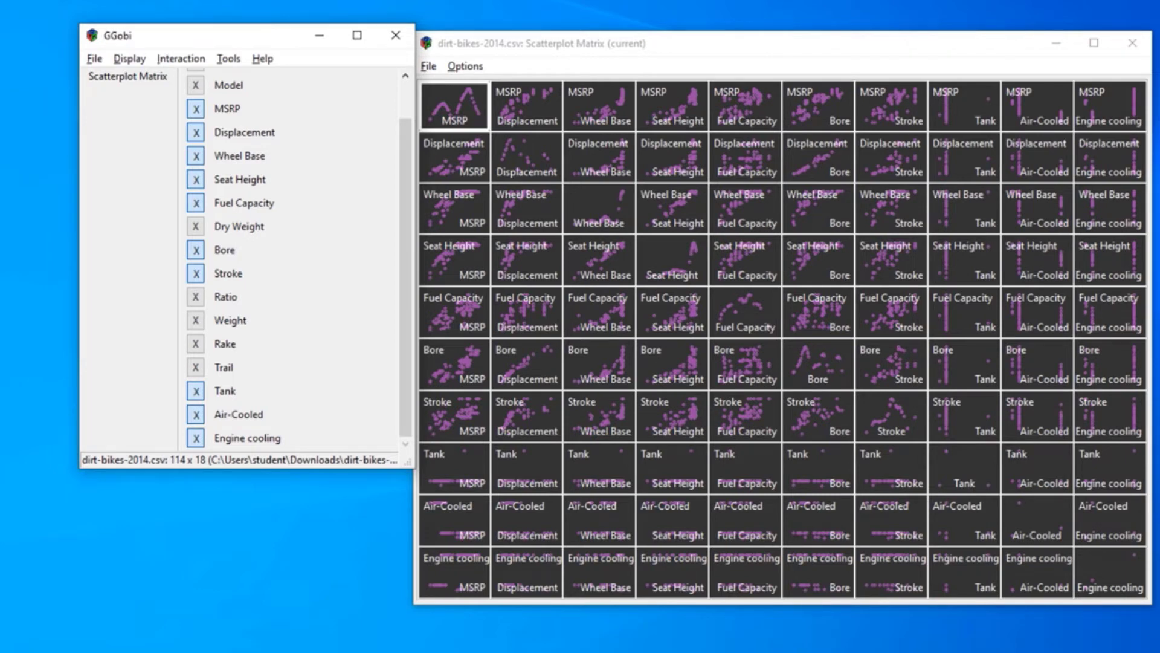
click(196, 439)
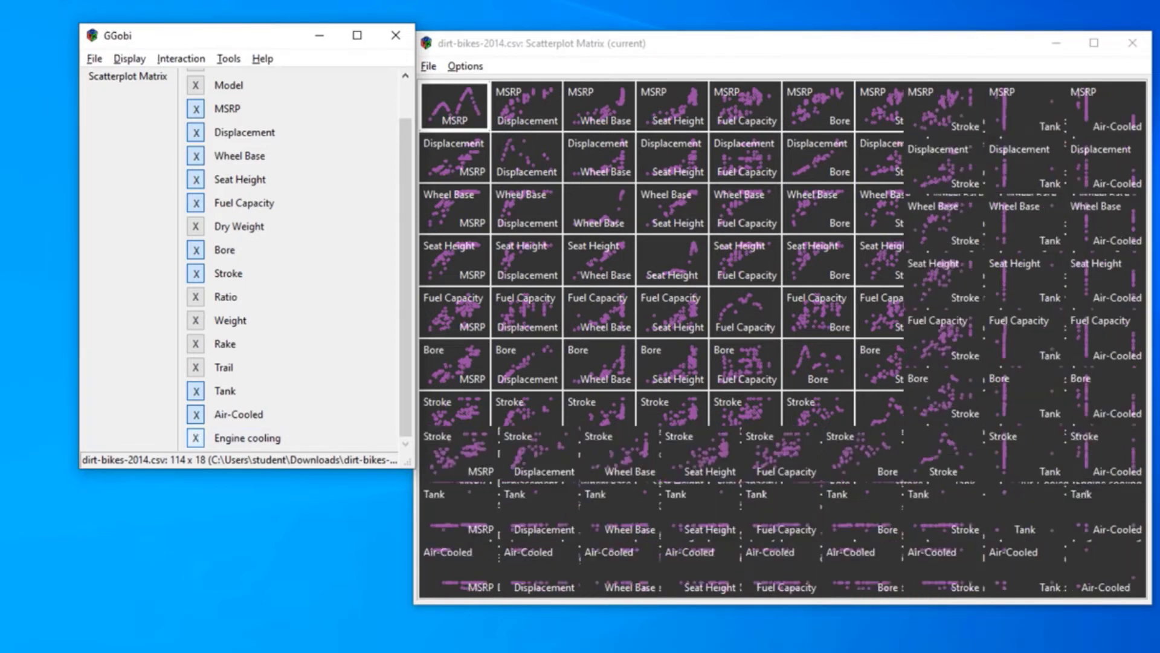
click(196, 414)
click(196, 391)
Include Dry Weight in the scatterplot matrix again, shifting the variable list window slightly
drag(212, 36, 213, 53)
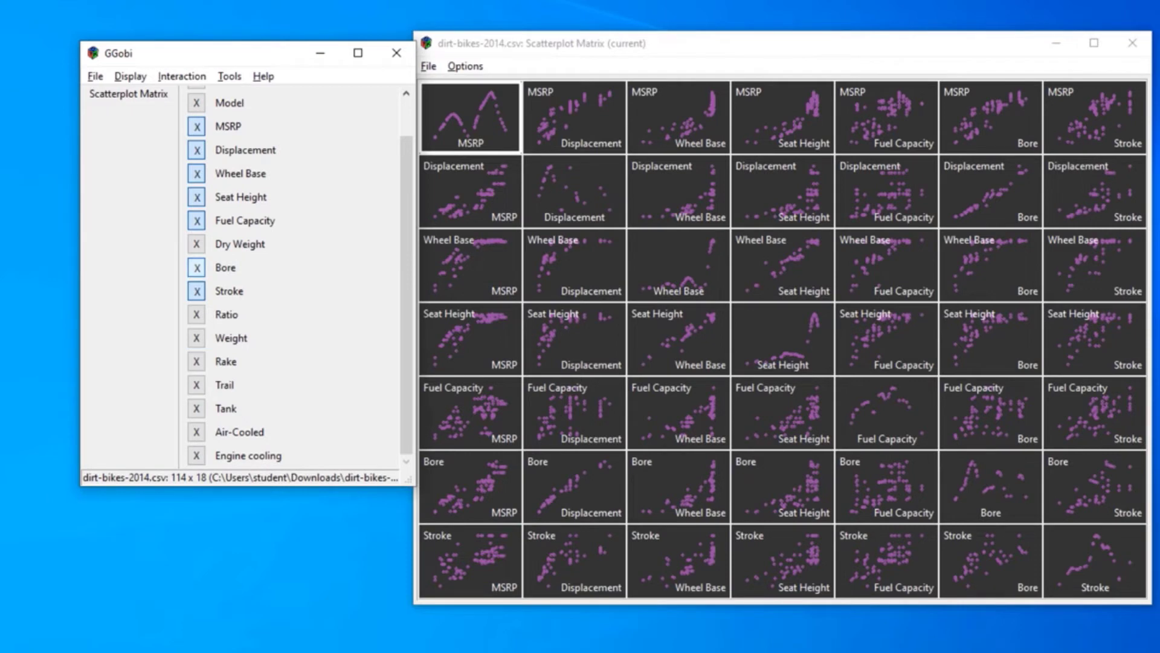
click(197, 244)
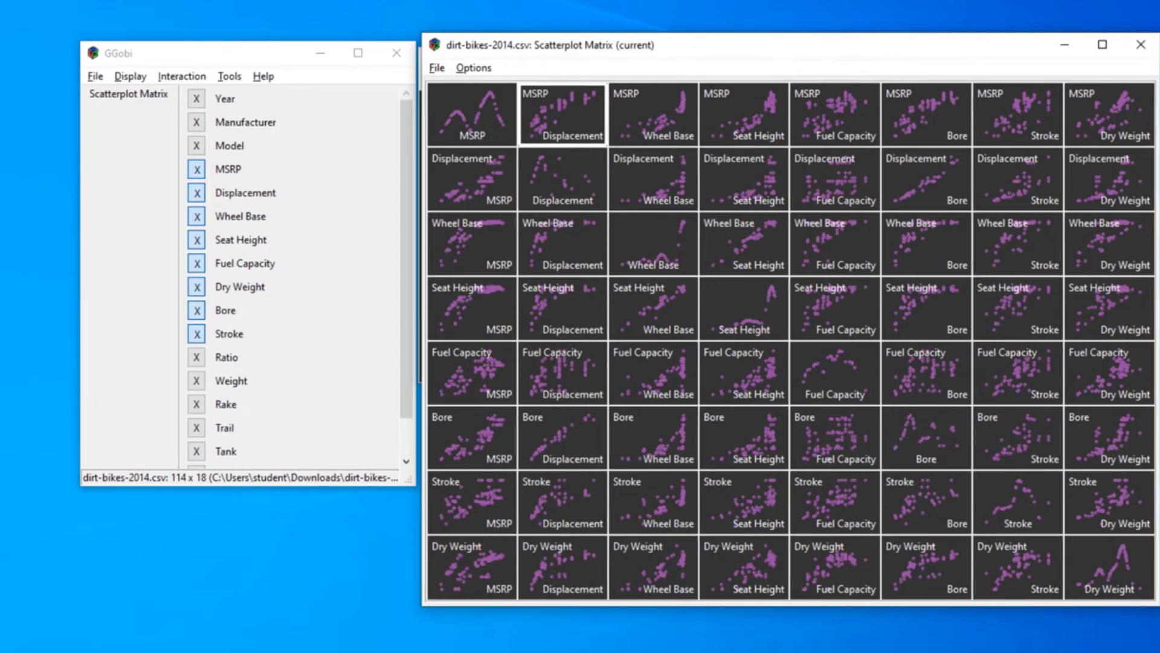
Get the scatterplot matrix window out of the way by minimizing it, and make the Manufacturer-by-Year scatterplot the current plot
drag(682, 46, 729, 132)
click(607, 59)
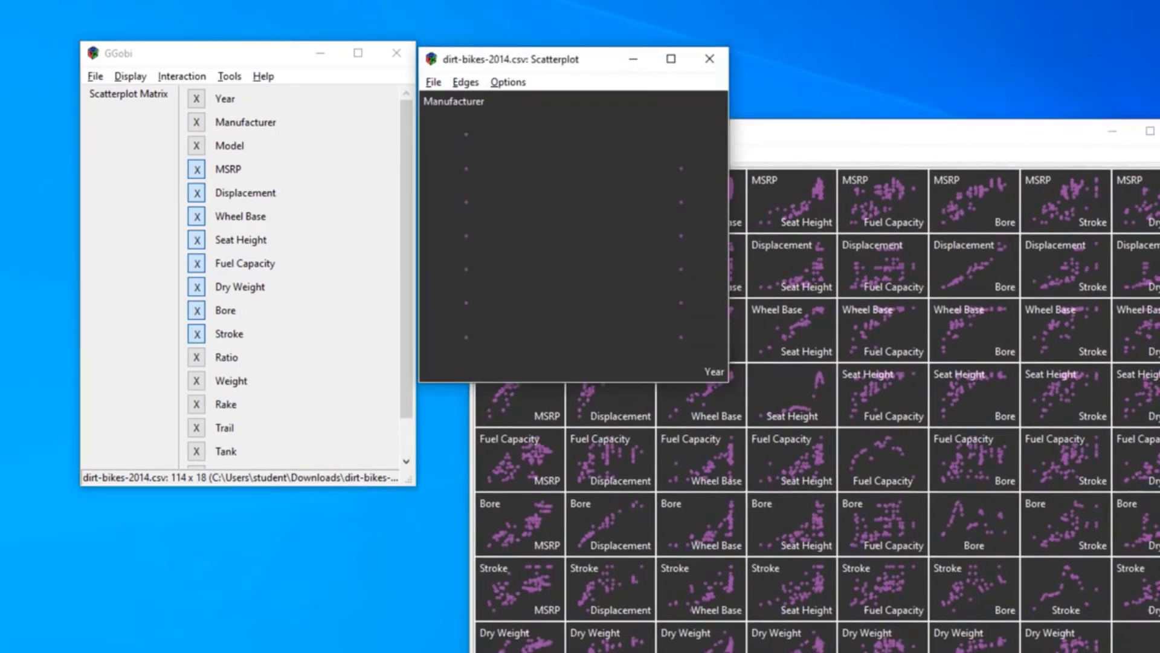
drag(1021, 131, 990, 80)
click(1082, 79)
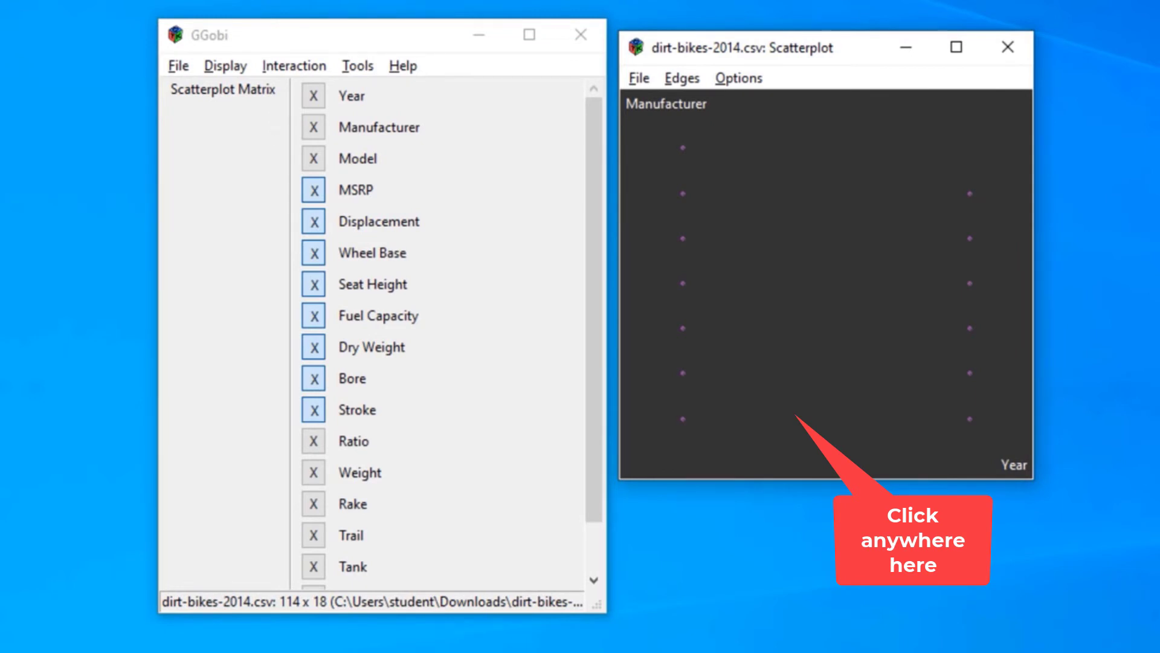
click(795, 415)
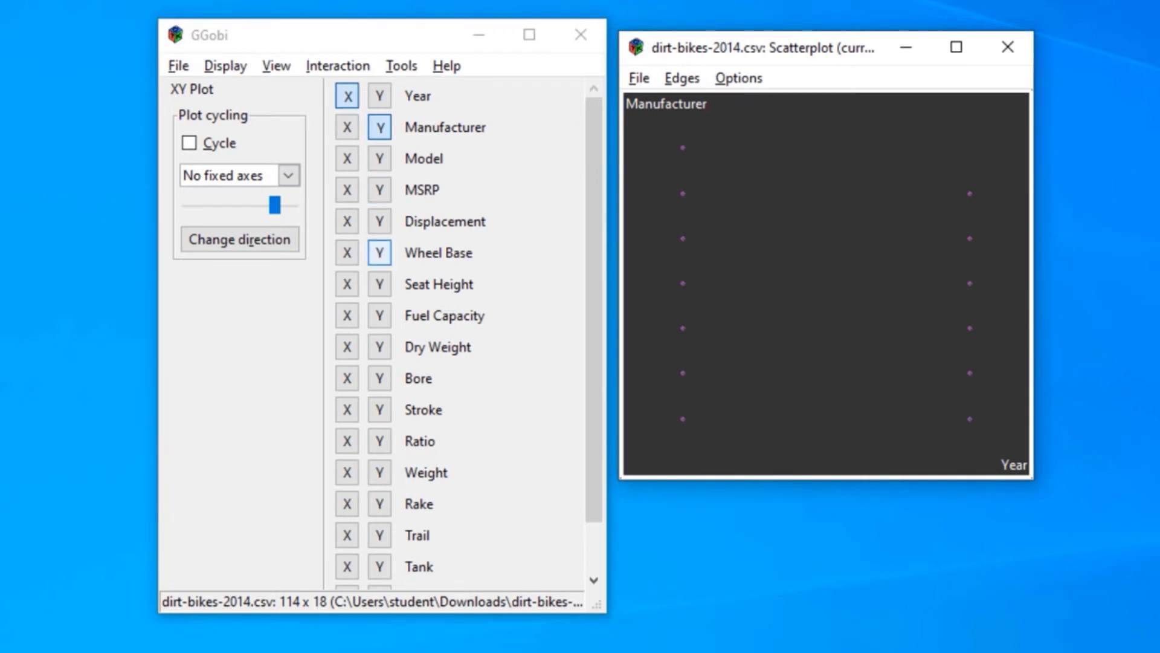
View MSRP on the scatterplot's Y axis against Manufacturer and Model on the X axis
click(380, 159)
click(379, 190)
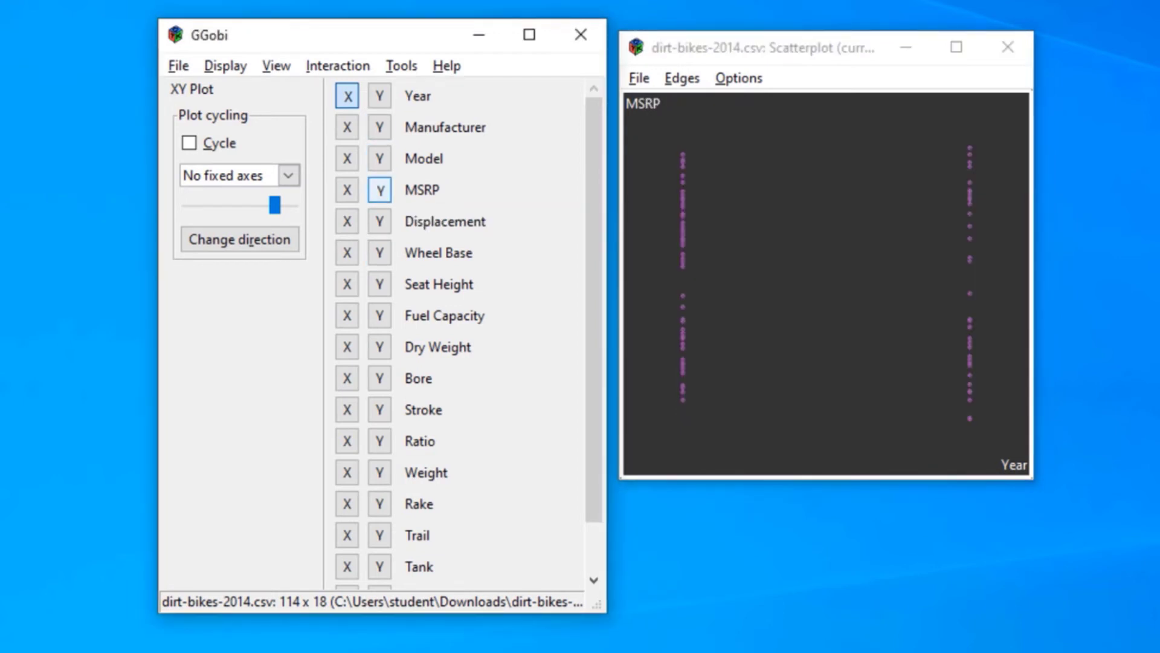
click(347, 127)
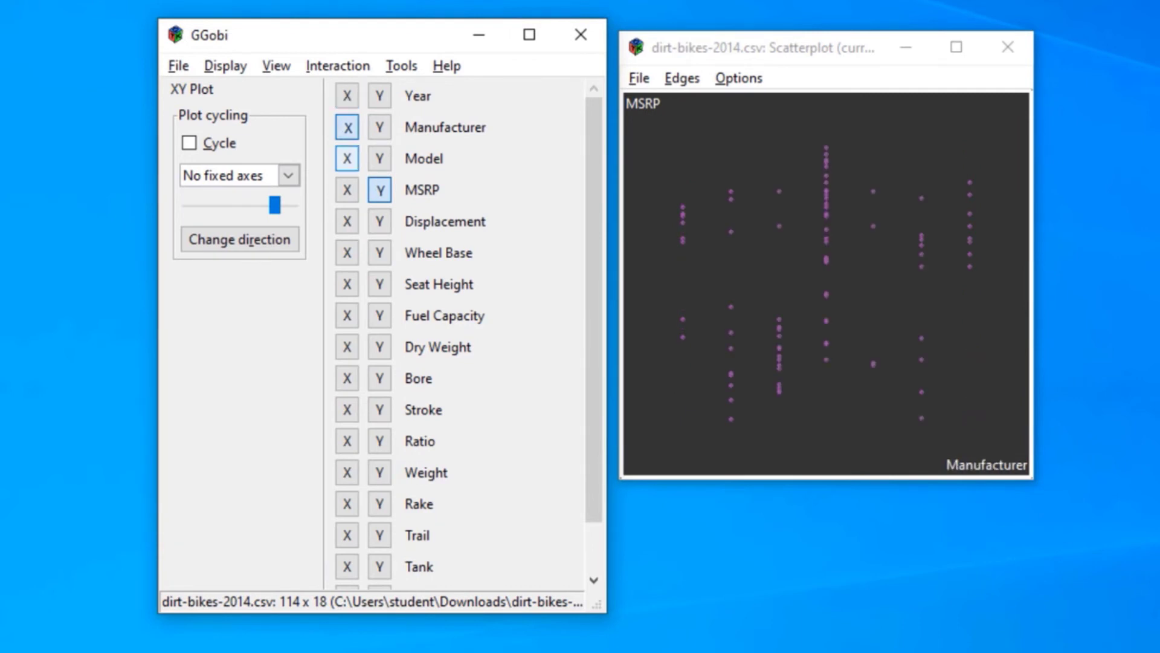
click(347, 159)
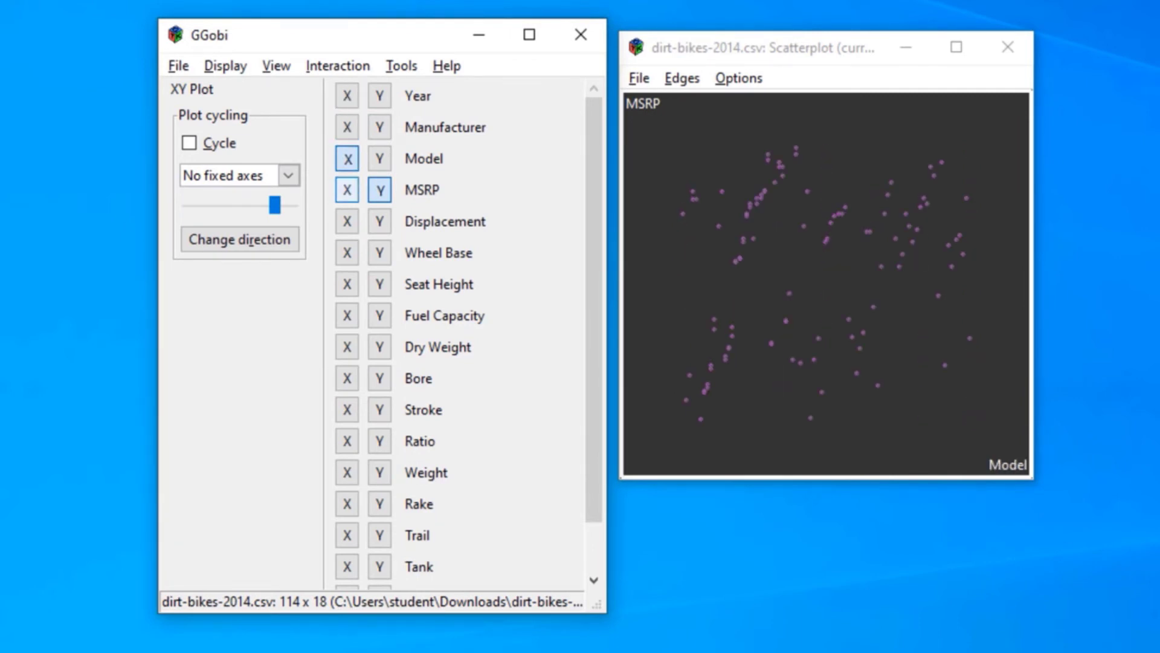
Plot Displacement on Y against Wheel Base on X in the scatterplot and show its axes
click(347, 190)
click(347, 221)
click(347, 253)
click(379, 221)
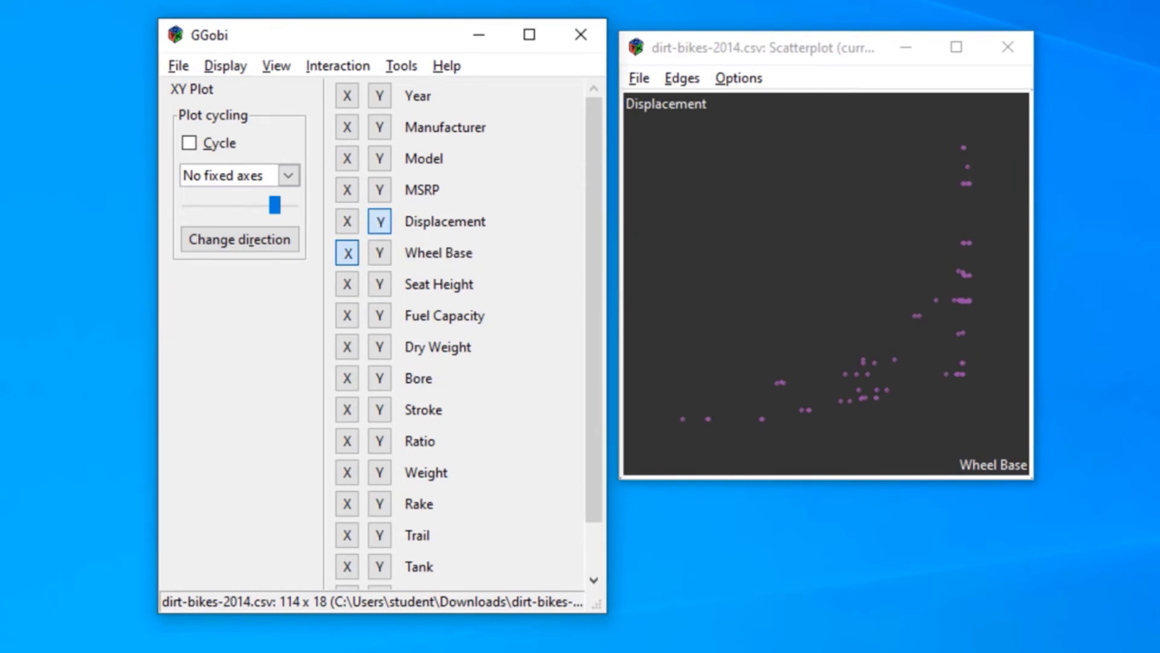
click(739, 78)
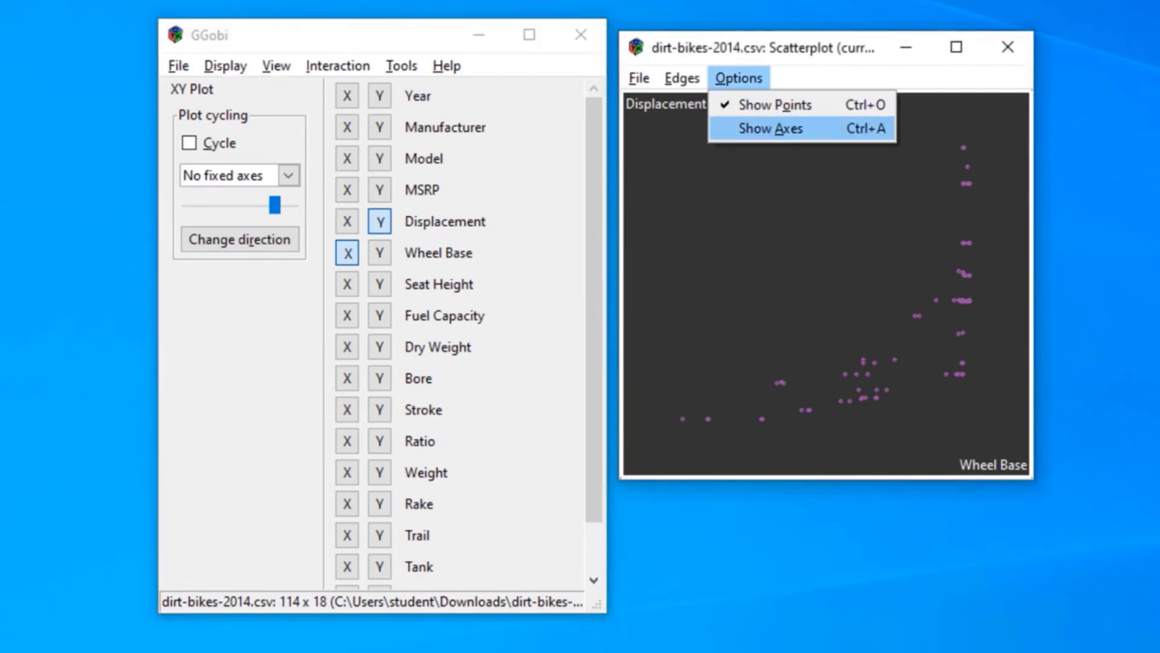
click(771, 129)
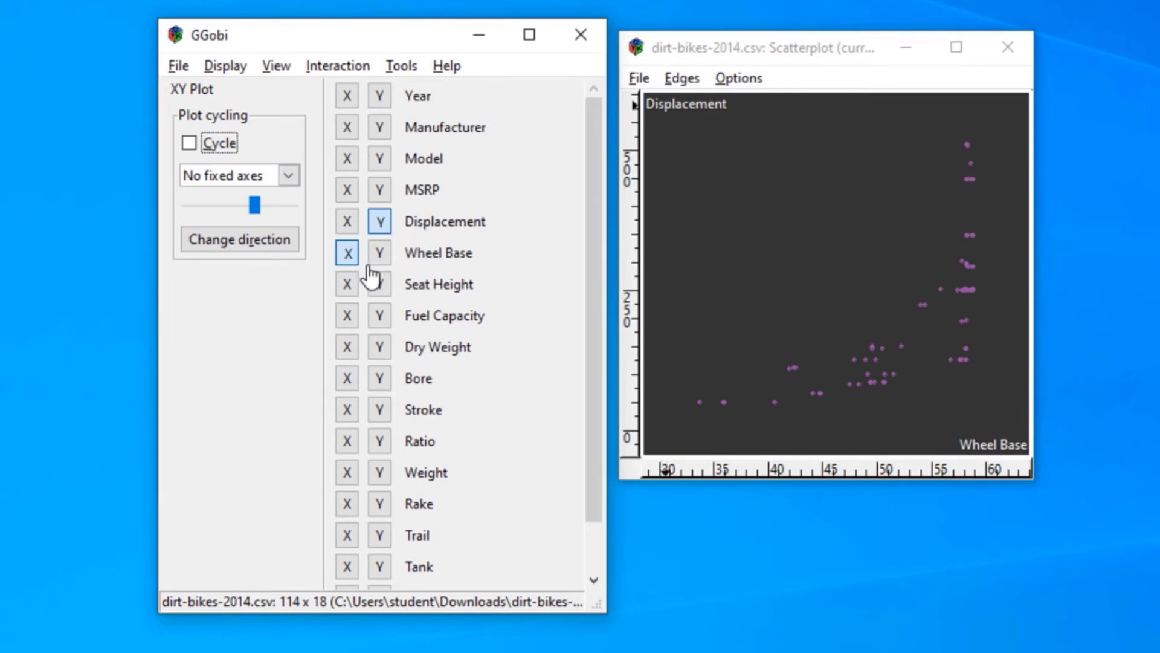
Cycle the scatterplot briefly with no fixed axes, and restart the cycling with the Fix X option
click(191, 145)
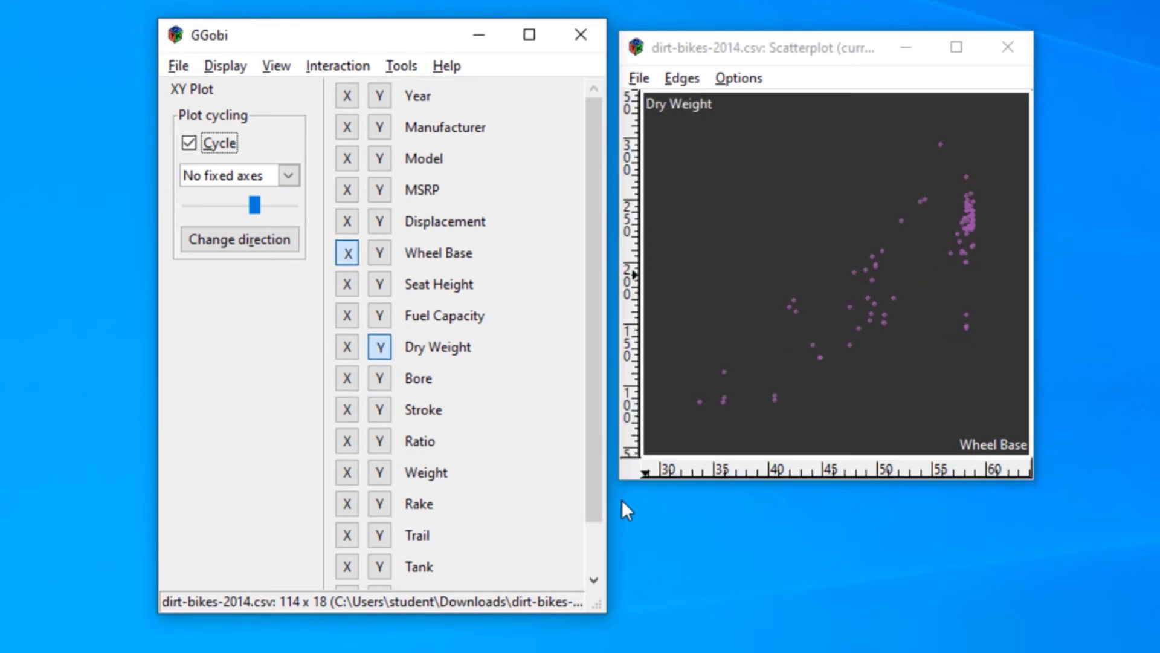
click(189, 147)
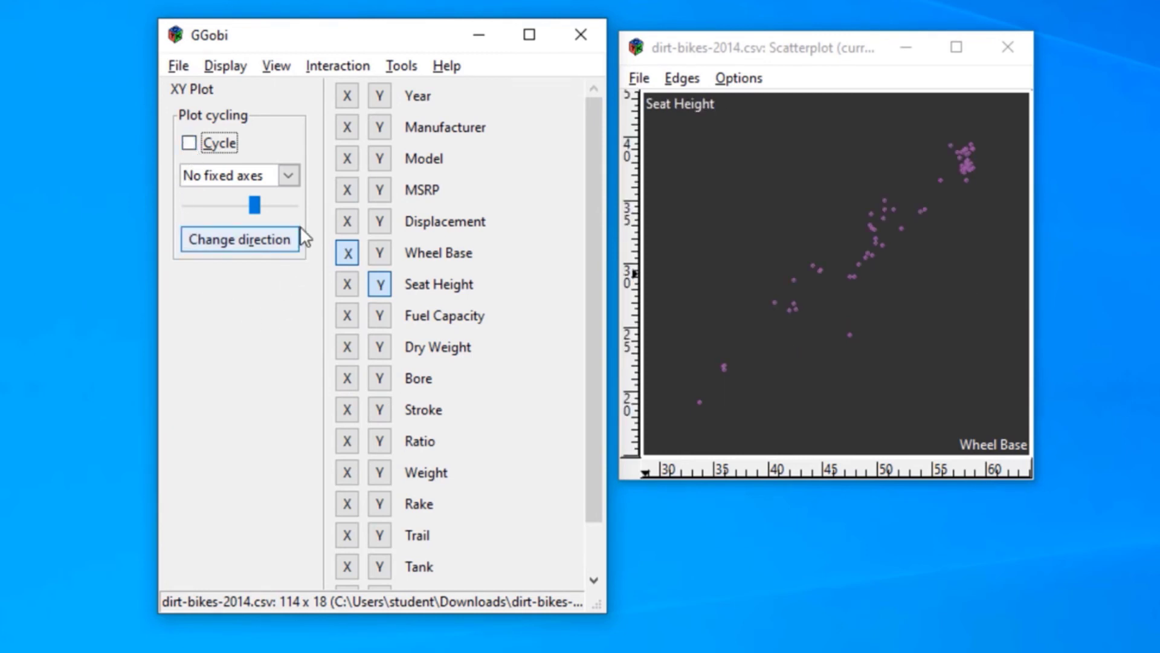
click(288, 174)
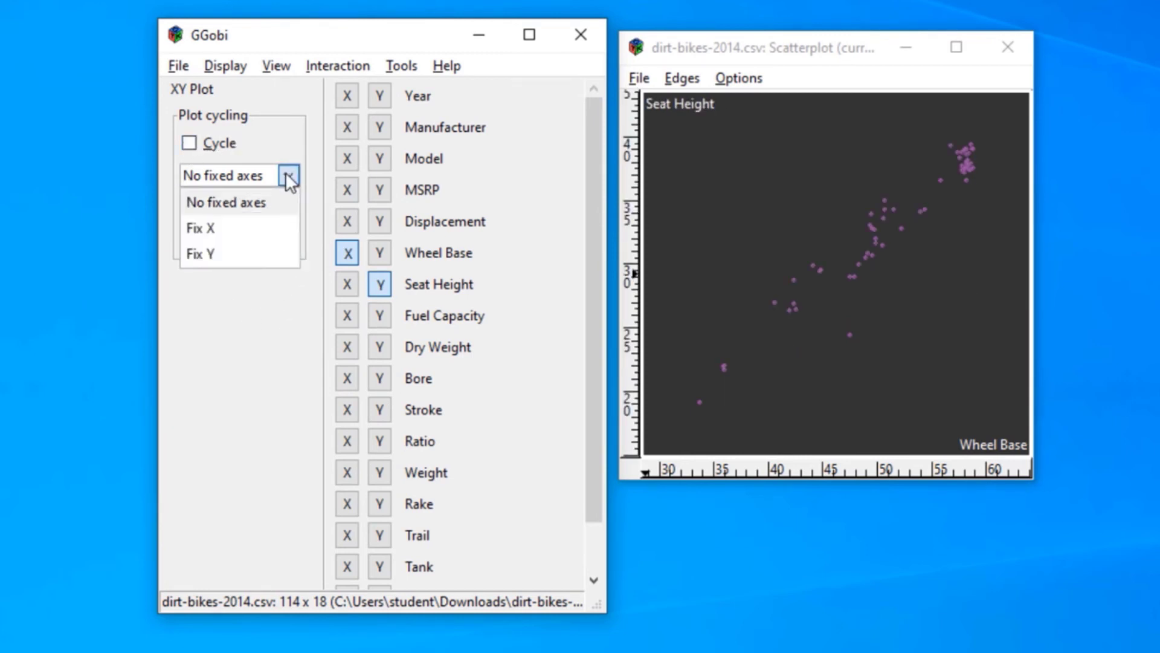
click(240, 230)
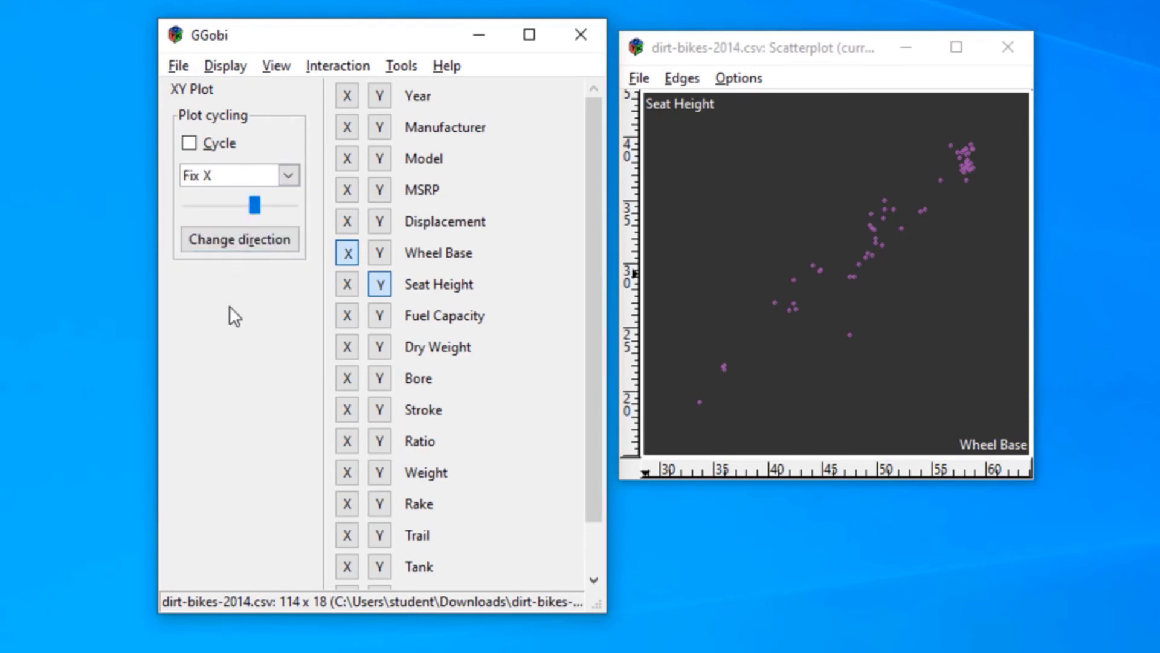
click(189, 144)
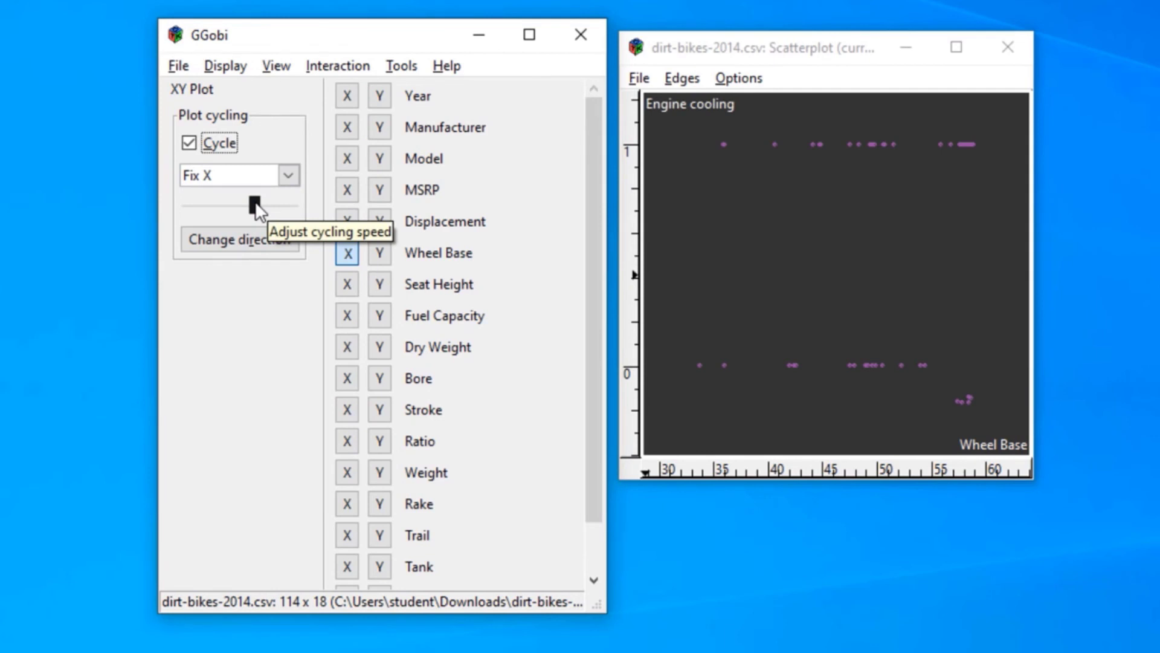
Adjust the plot cycling speed and reverse the cycling direction
drag(255, 204, 193, 203)
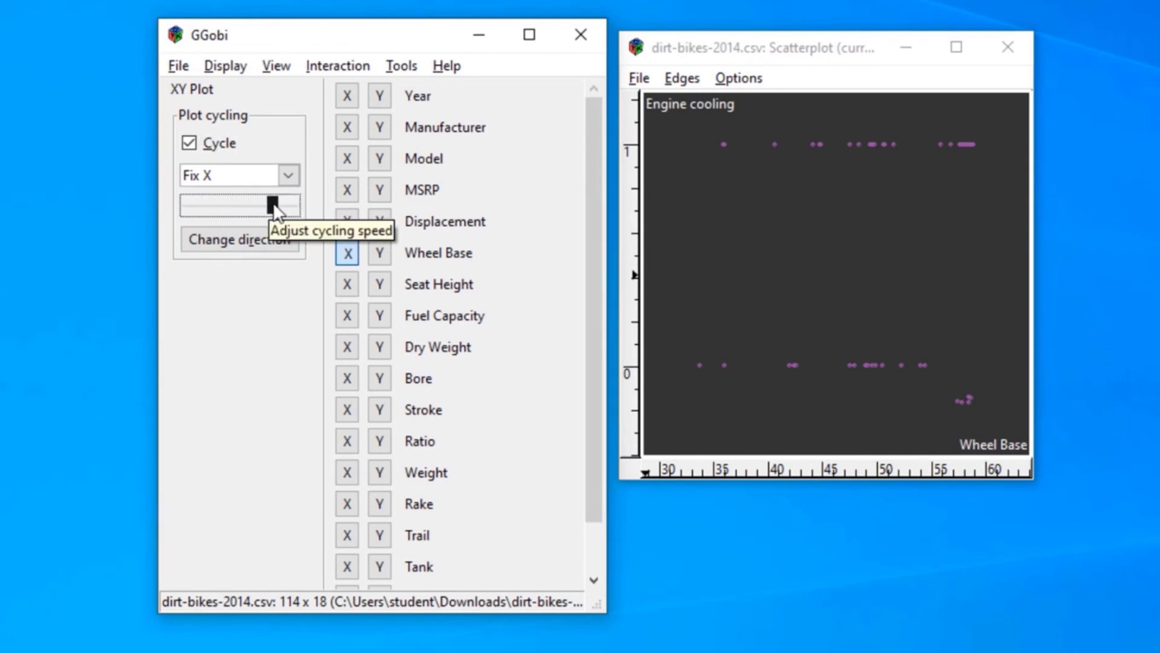
drag(274, 204, 266, 206)
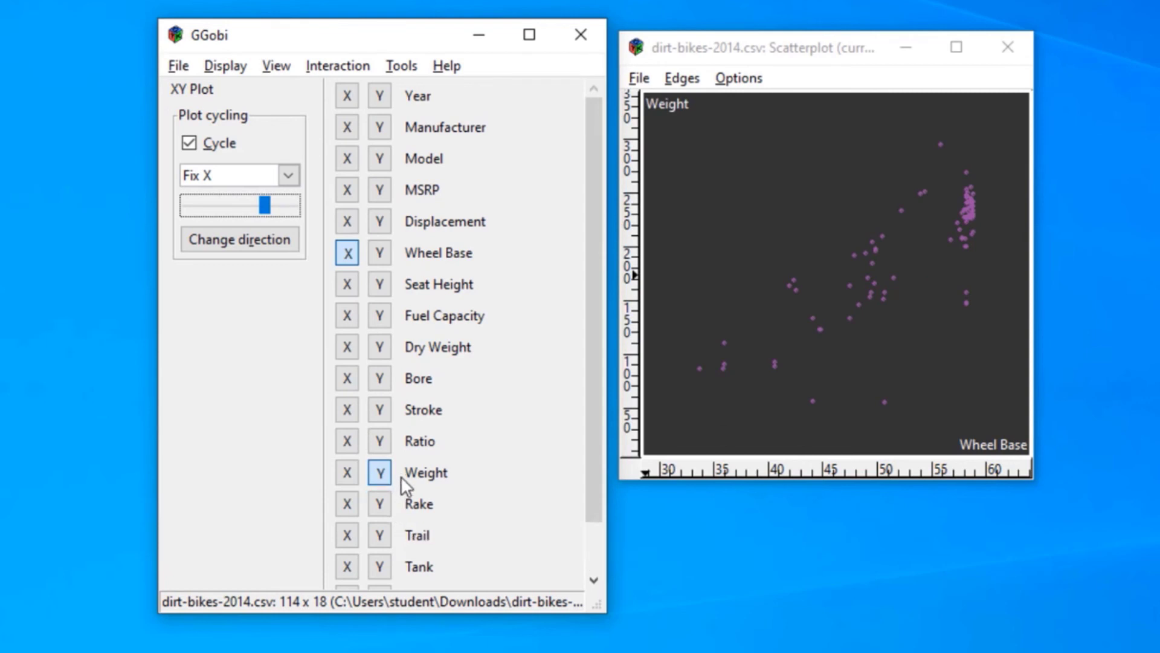
click(241, 234)
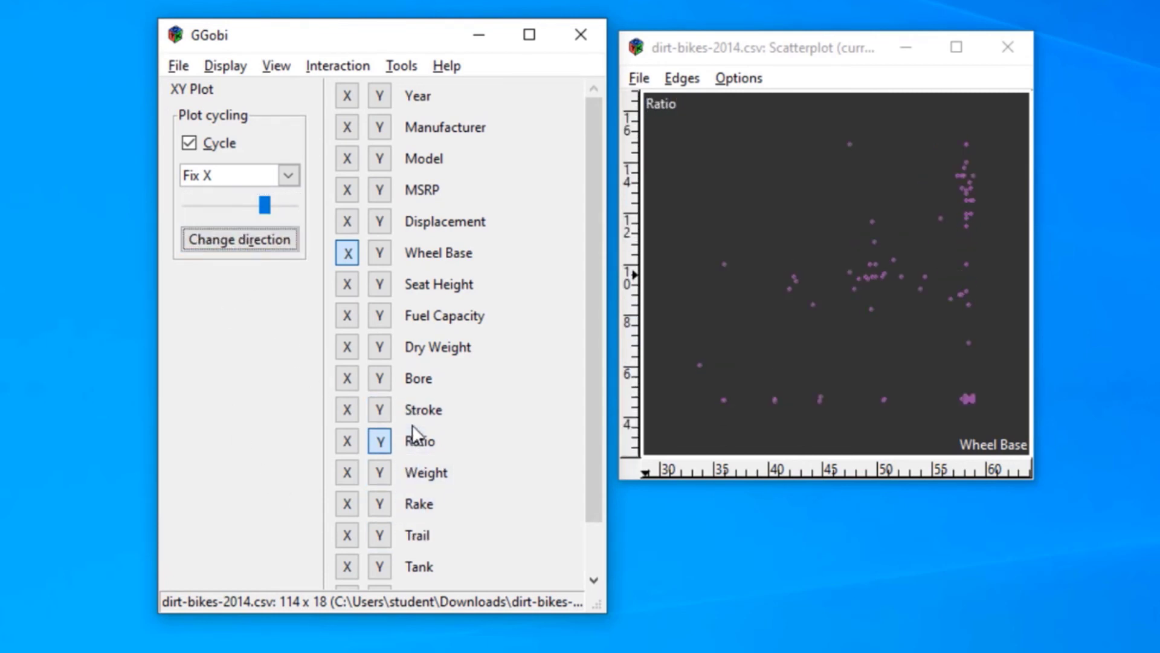